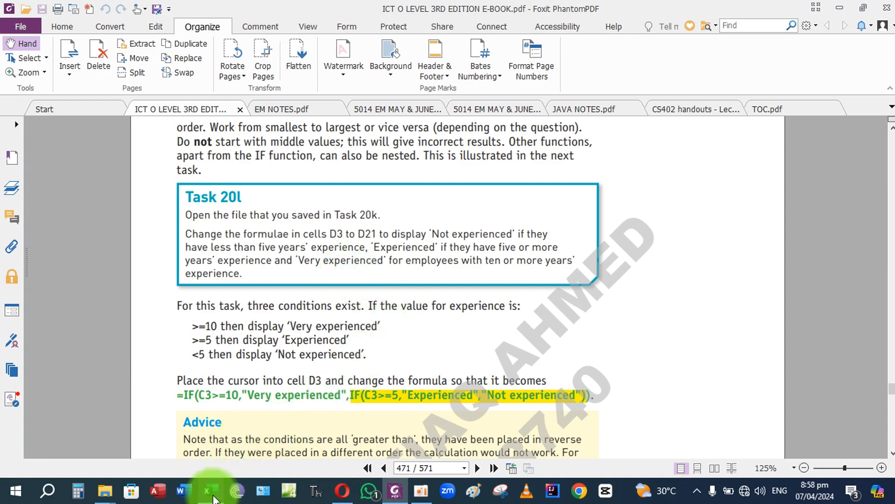
# - Switch to the TASK 20K workbook in Excel and display the formulas in the staff sheet's cells
pyautogui.moveTo(214, 494)
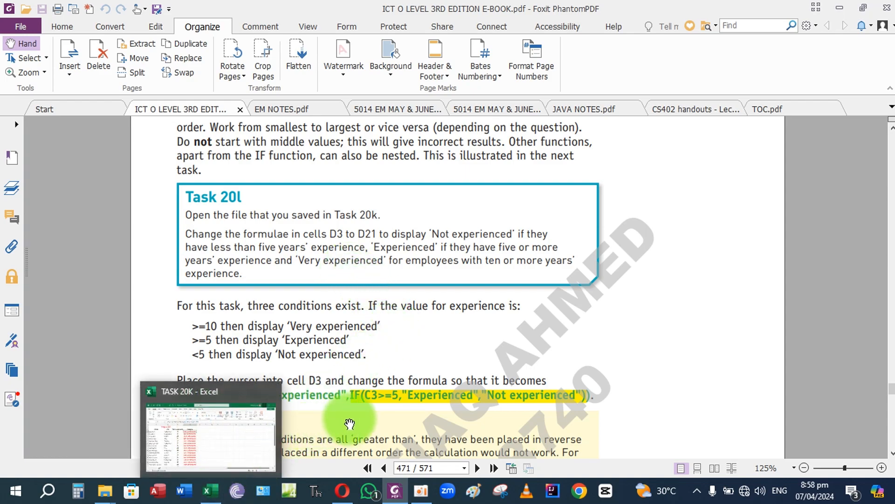
pyautogui.click(210, 491)
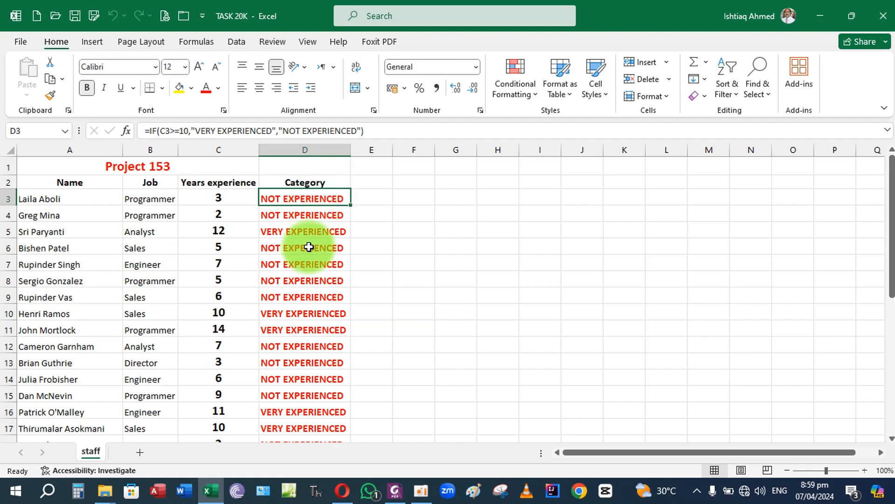
pyautogui.scroll(-5, 303, 282)
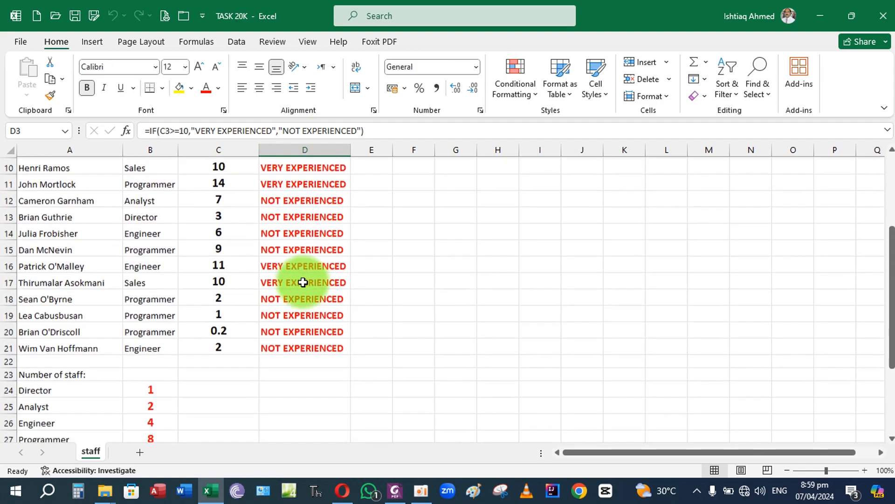
pyautogui.scroll(-2, 303, 282)
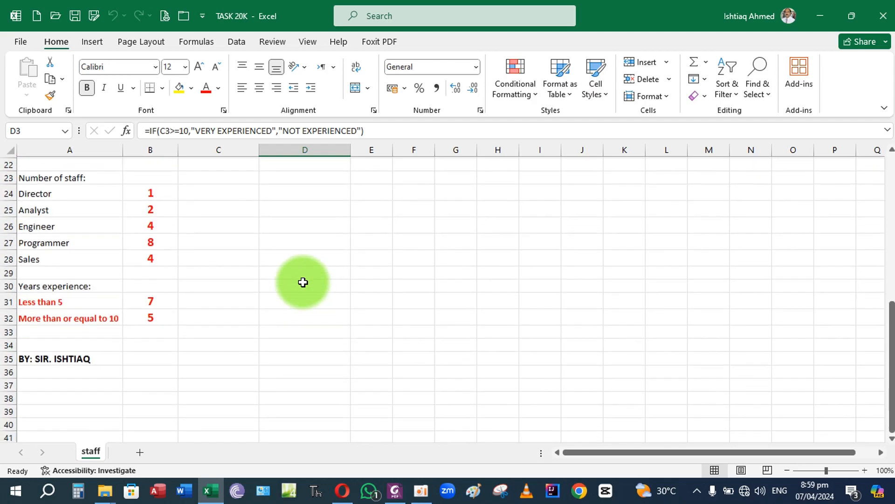
pyautogui.scroll(7, 303, 282)
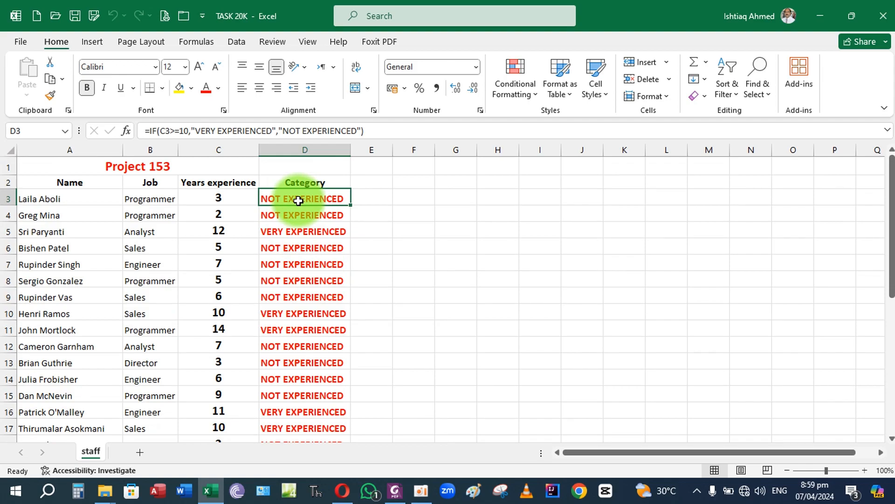
pyautogui.click(202, 43)
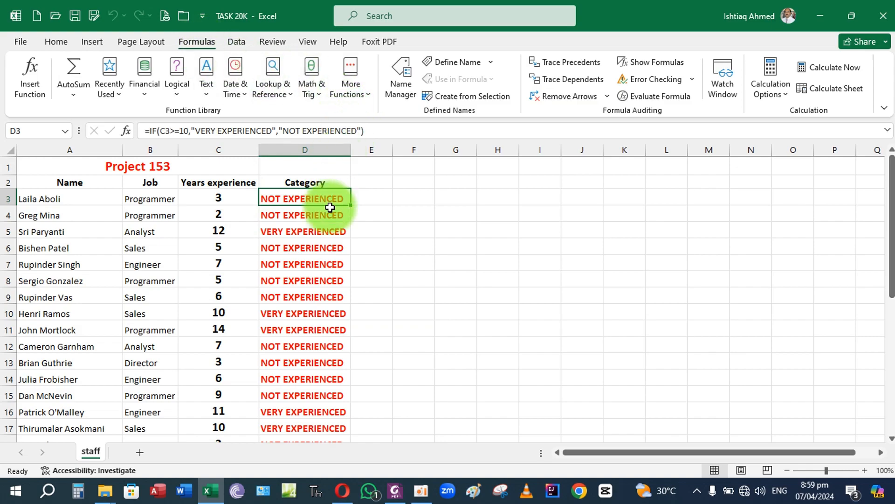
pyautogui.click(651, 60)
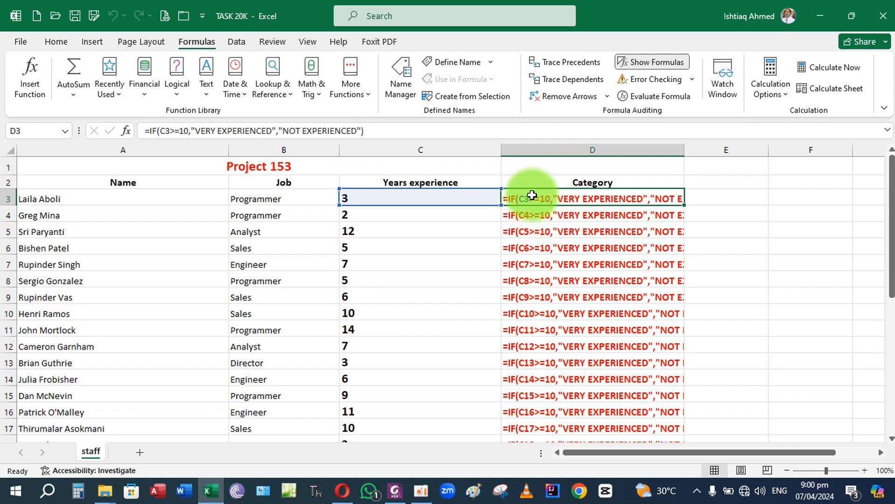
# - Insert a nested IF with the condition C3<=5 before "NOT EXPERIENCED" in the formula of cell D3
pyautogui.doubleClick(528, 198)
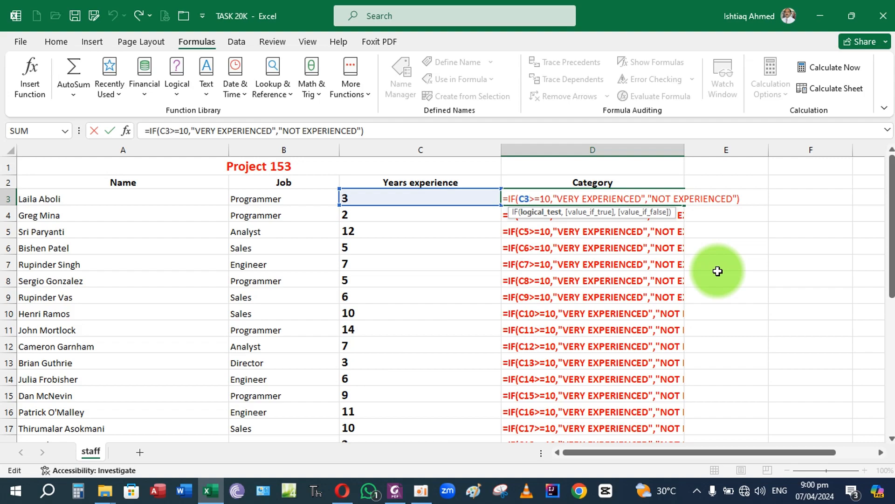
pyautogui.press('Right')
pyautogui.press('Right')
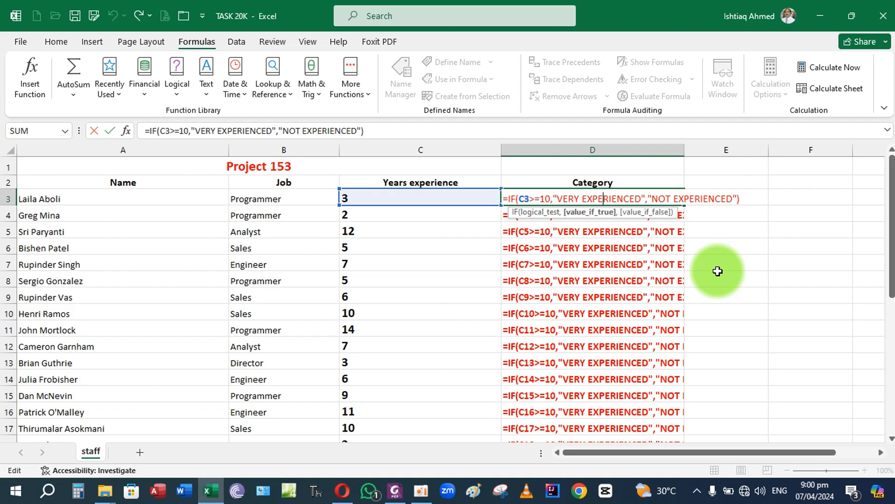
pyautogui.press('Right')
pyautogui.press('Right')
pyautogui.press('Right')
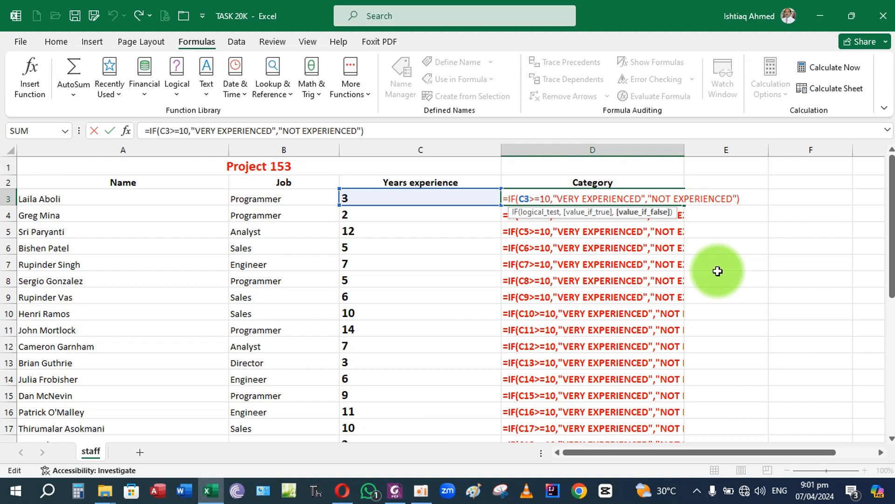
pyautogui.write('IF')
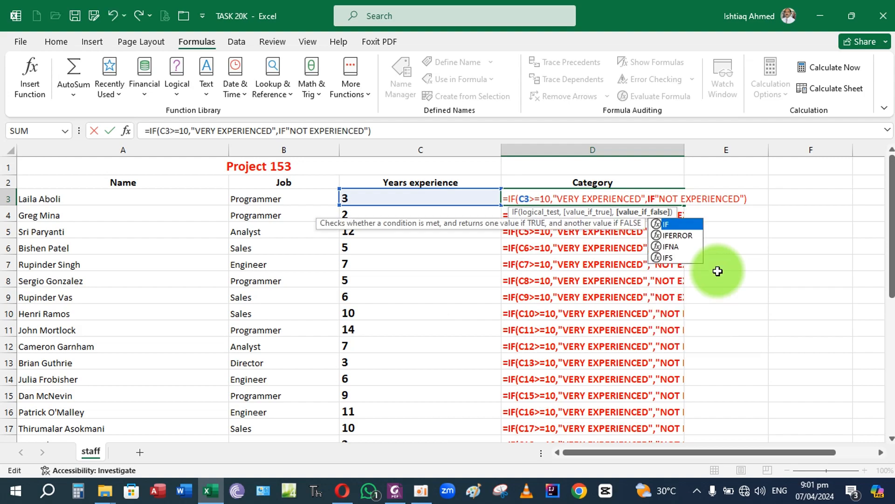
pyautogui.write('(')
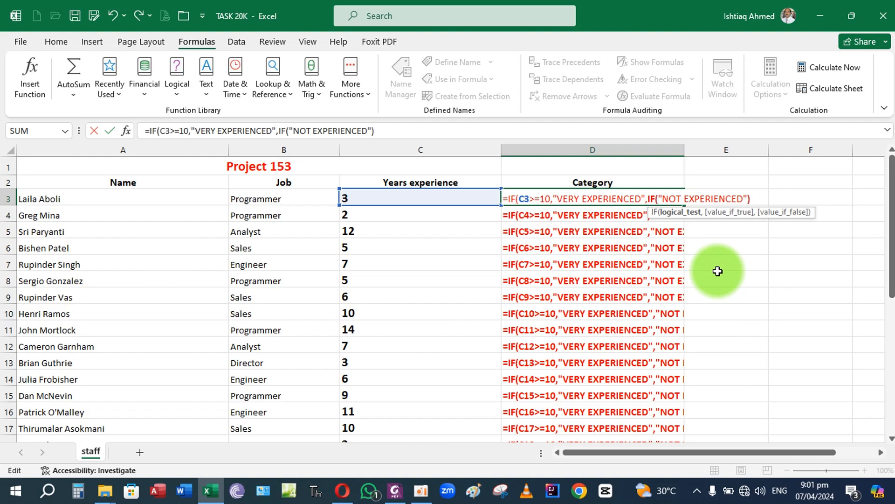
pyautogui.write('C3')
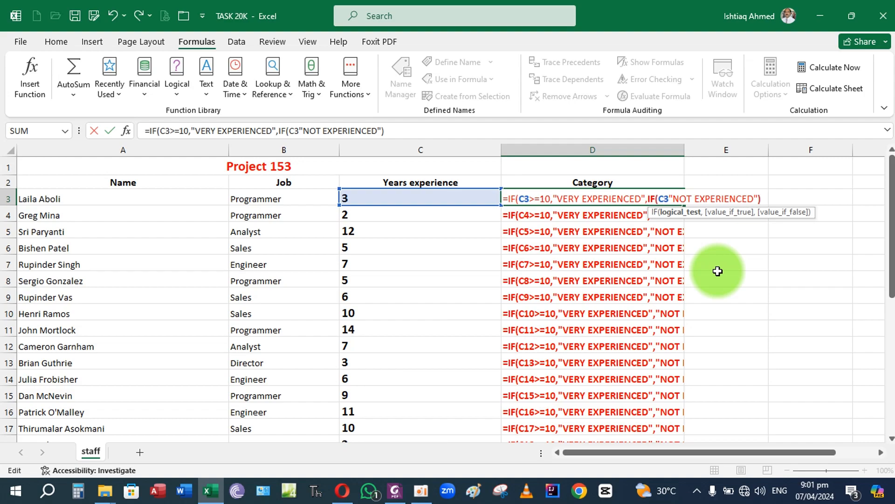
pyautogui.write('<')
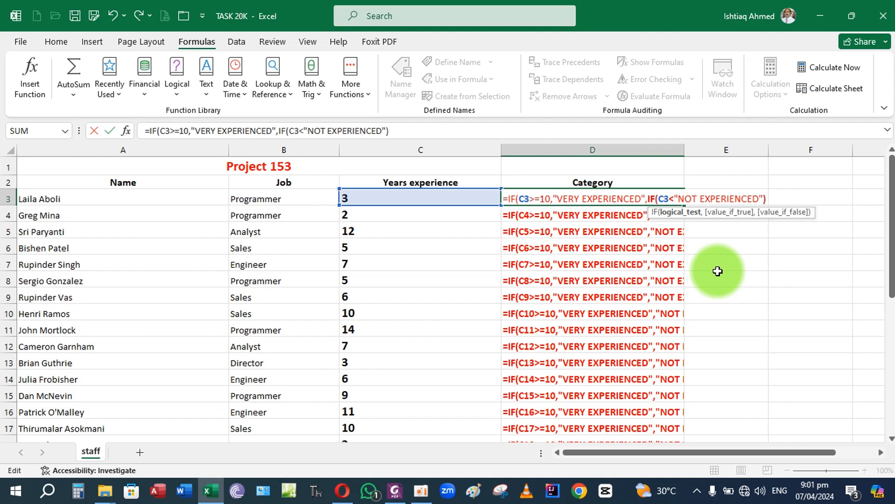
pyautogui.write('=5')
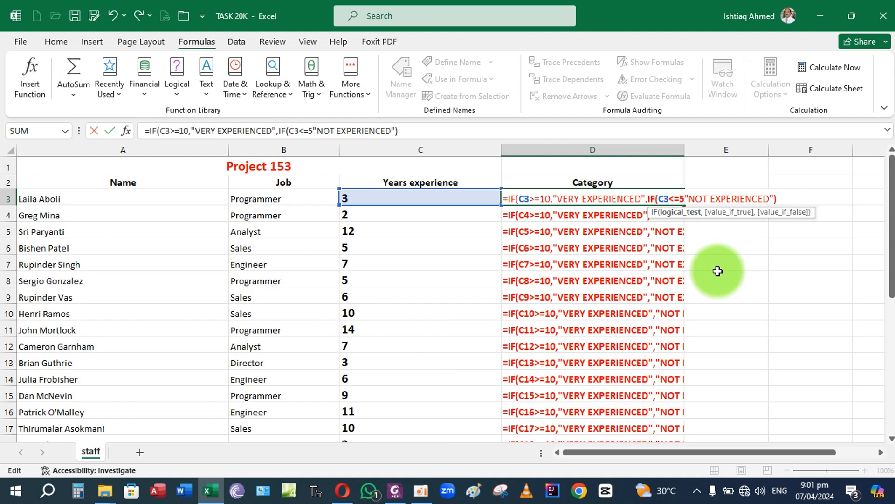
pyautogui.write(',')
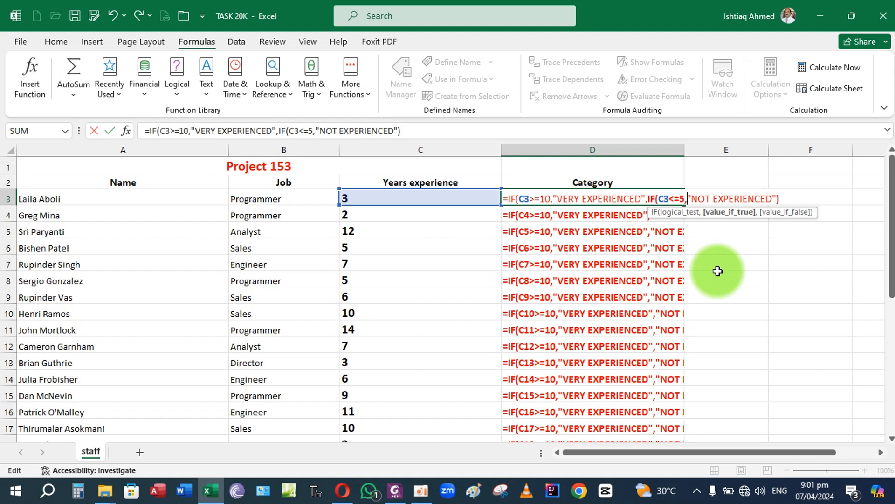
# - Change the nested IF's condition to C3<5, keeping a comma before "NOT EXPERIENCED"
pyautogui.press('BackSpace')
pyautogui.press('BackSpace')
pyautogui.press('BackSpace')
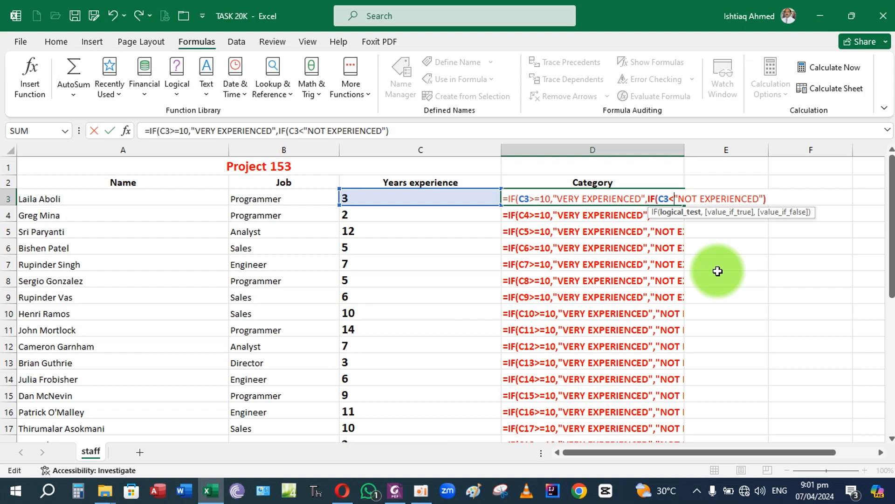
pyautogui.write('5')
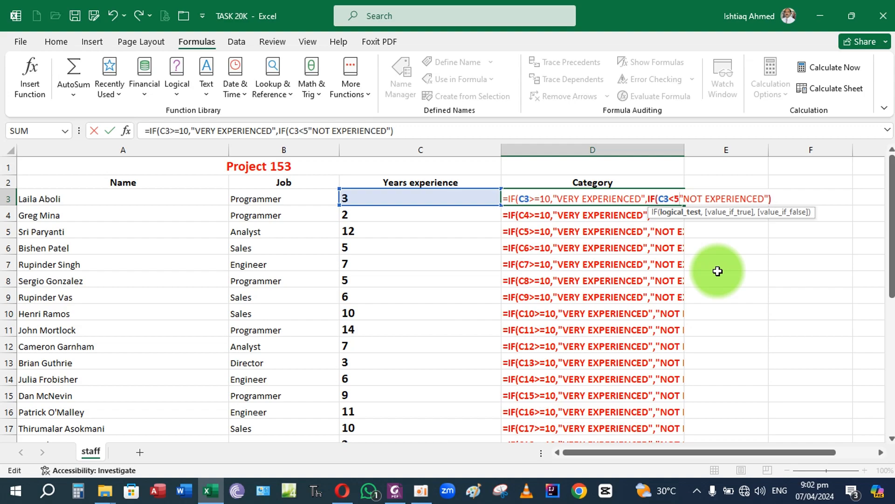
pyautogui.write(',')
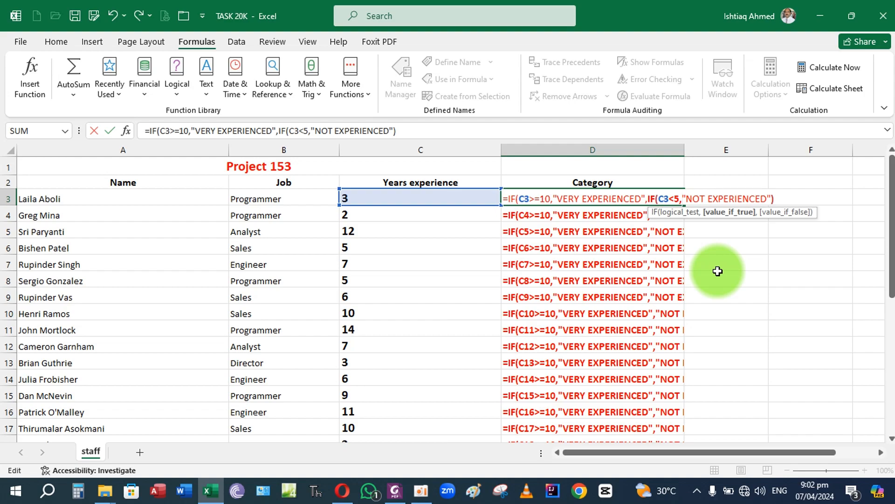
# - Add a comma after "NOT EXPERIENCED" in the D3 formula to begin the nested IF's value-if-false argument
pyautogui.press('Right')
pyautogui.press('Right')
pyautogui.press('Right')
pyautogui.press('Right')
pyautogui.press('Right')
pyautogui.press('Right')
pyautogui.press('Right')
pyautogui.press('Right')
pyautogui.press('Right')
pyautogui.press('Right')
pyautogui.press('Right')
pyautogui.press('Right')
pyautogui.write(',')
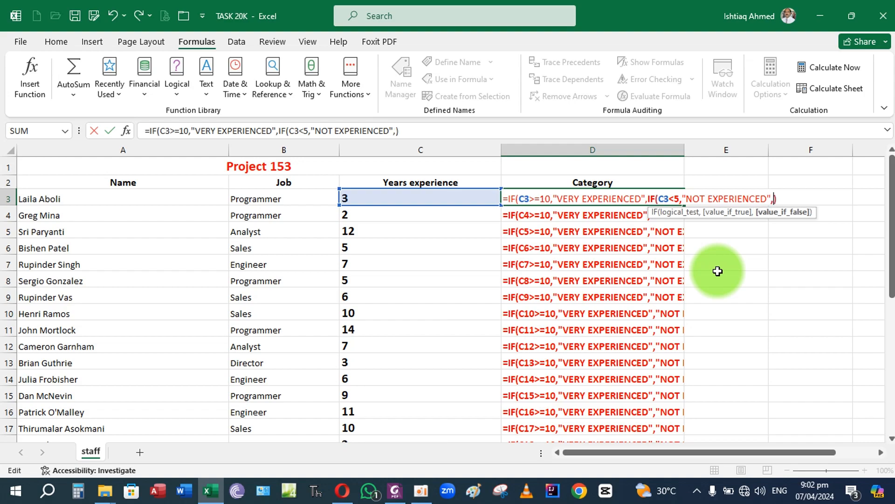
pyautogui.write('(IF')
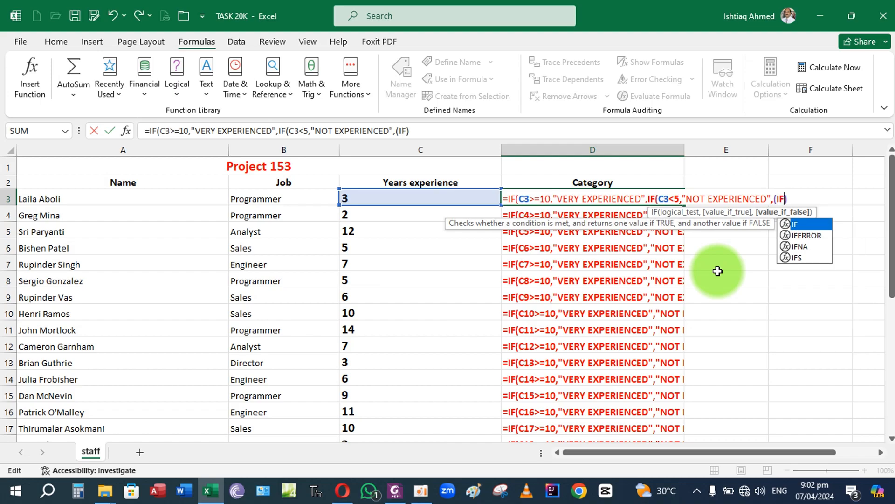
pyautogui.press('BackSpace')
pyautogui.press('BackSpace')
pyautogui.press('BackSpace')
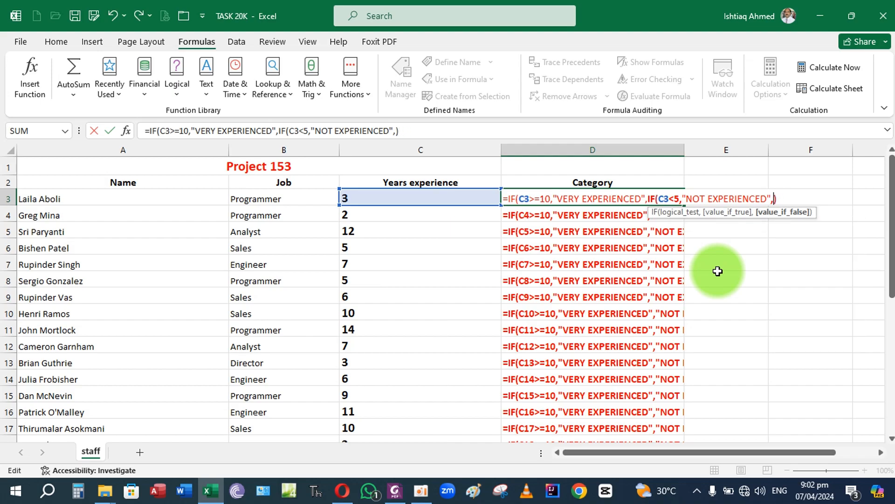
# - Start a third IF with the condition C3>=5 and a comma as the second IF's value-if-false argument
pyautogui.write('IF')
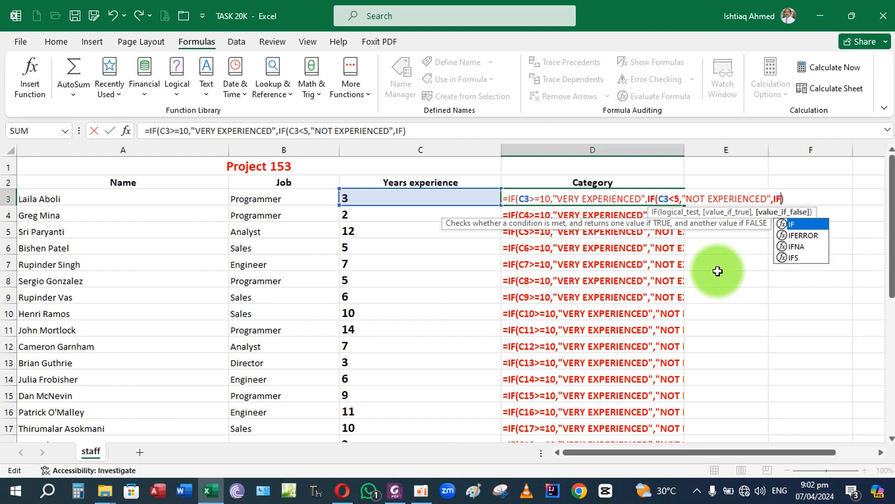
pyautogui.write('(')
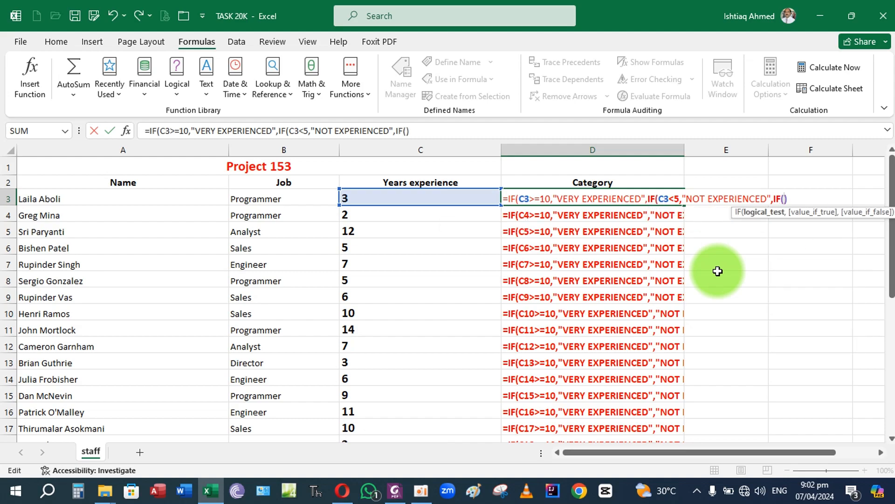
pyautogui.write('C3')
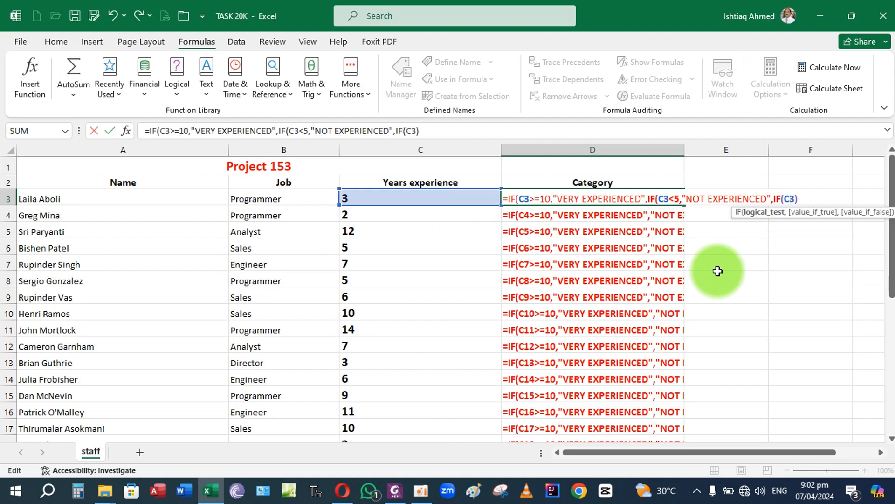
pyautogui.write('>=')
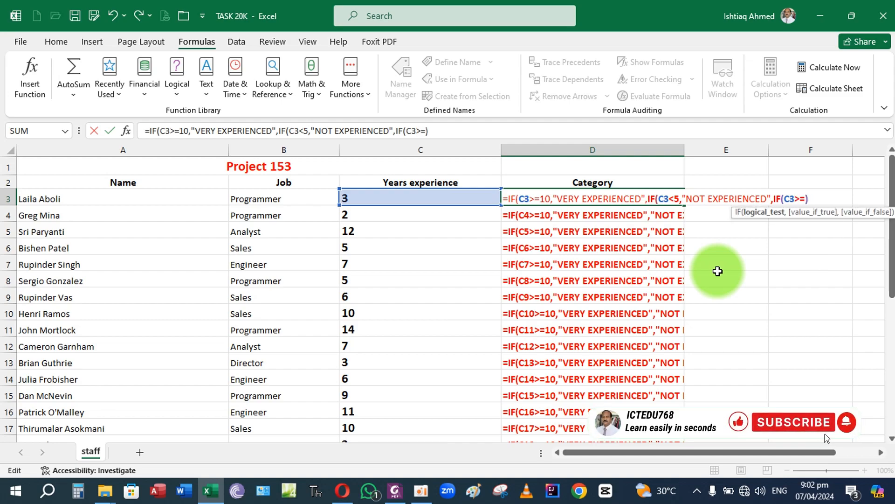
pyautogui.write('5,')
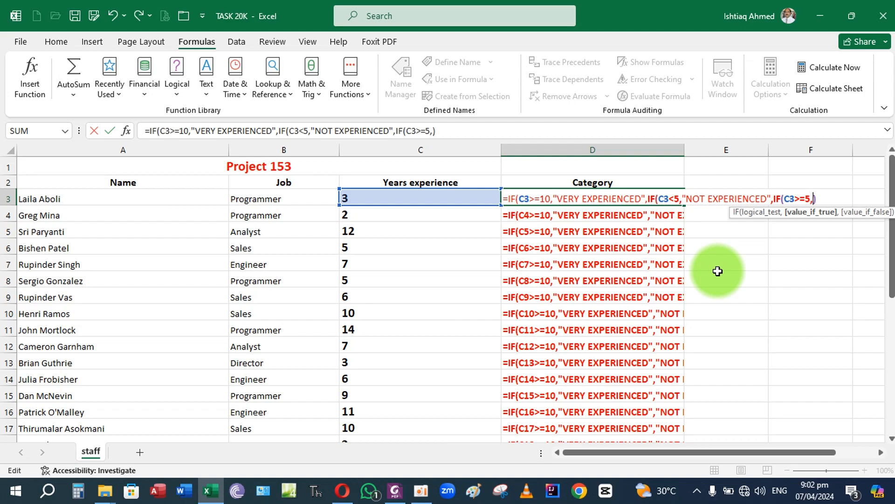
# - Enter ËXPERIENCED with a closing quotation mark as the third IF's value-if-true text
pyautogui.write('ËXP')
pyautogui.write('E')
pyautogui.write('RIE')
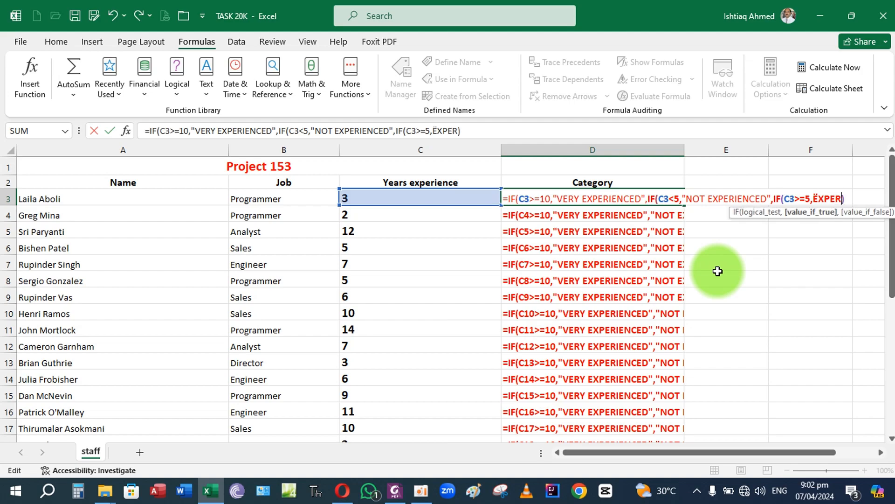
pyautogui.write('NCED')
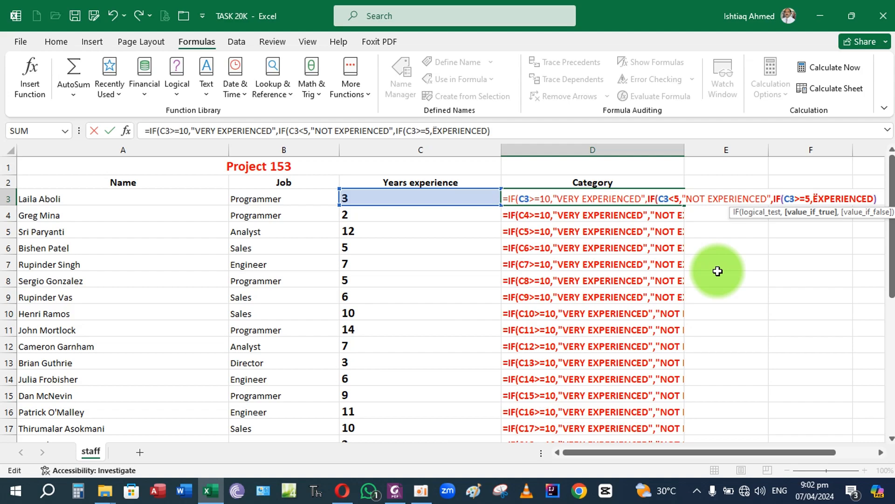
pyautogui.write('""')
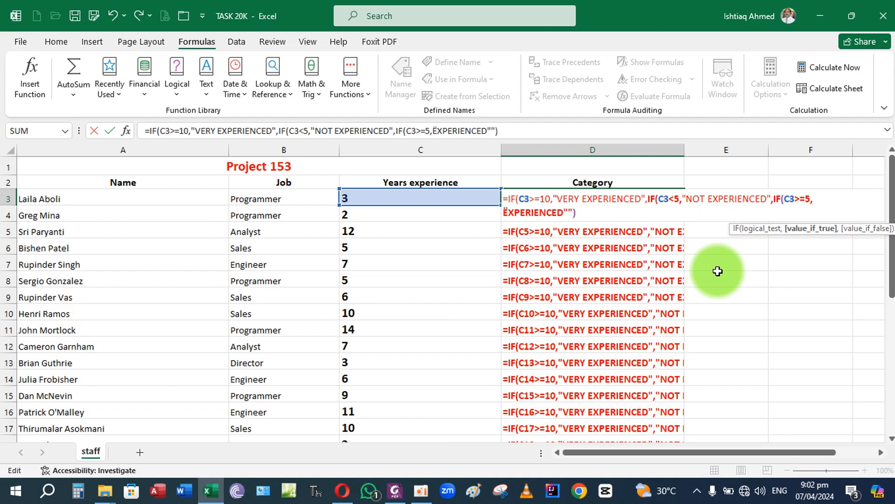
pyautogui.press('BackSpace')
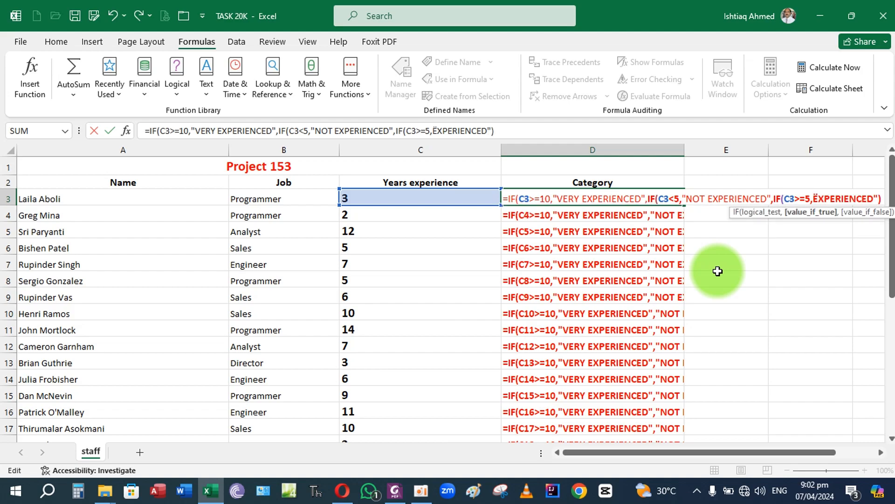
# - Insert a single opening quotation mark before ËXPERIENCED in the third IF of the D3 formula
pyautogui.press('Right')
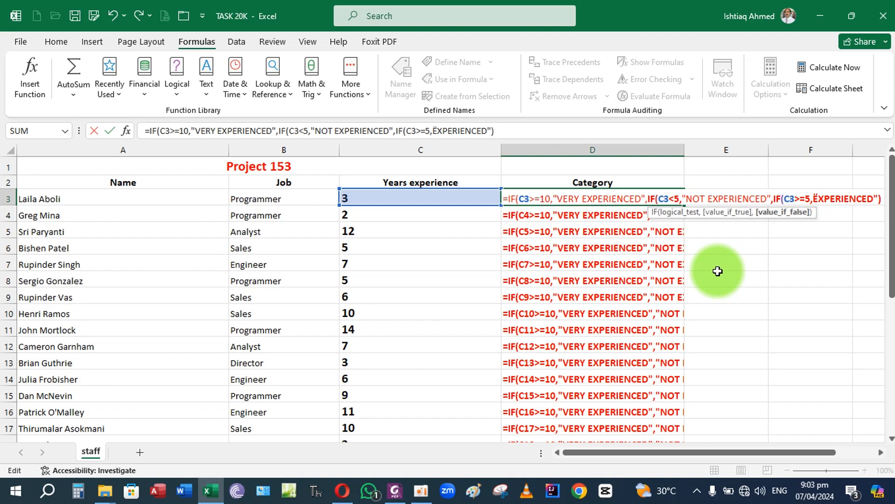
pyautogui.press('Right')
pyautogui.press('Right')
pyautogui.press('Right')
pyautogui.press('Right')
pyautogui.press('Right')
pyautogui.press('Right')
pyautogui.press('Right')
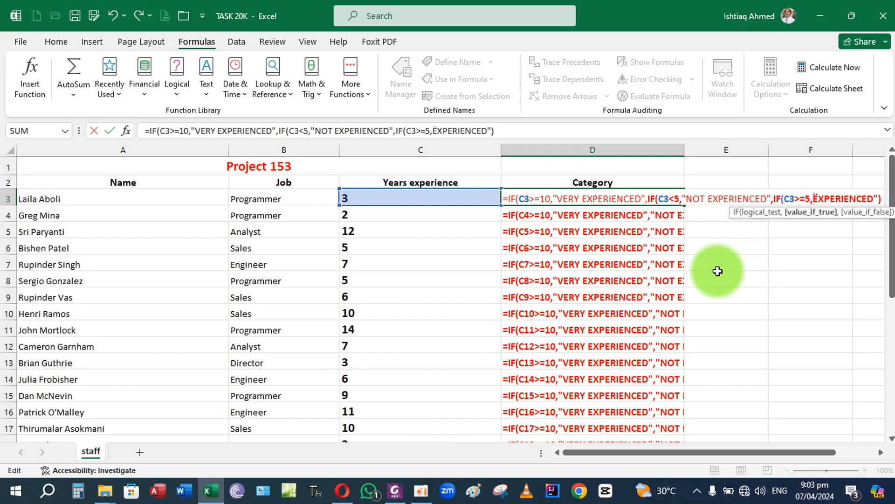
pyautogui.write('""')
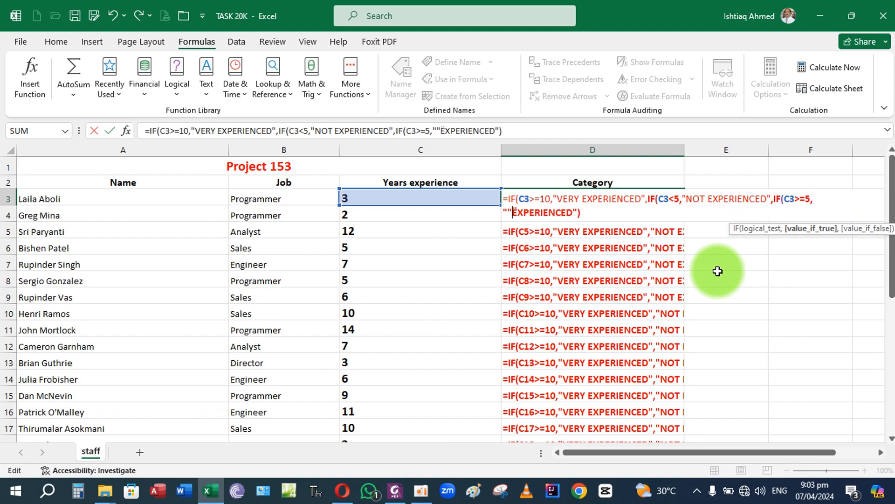
pyautogui.press('BackSpace')
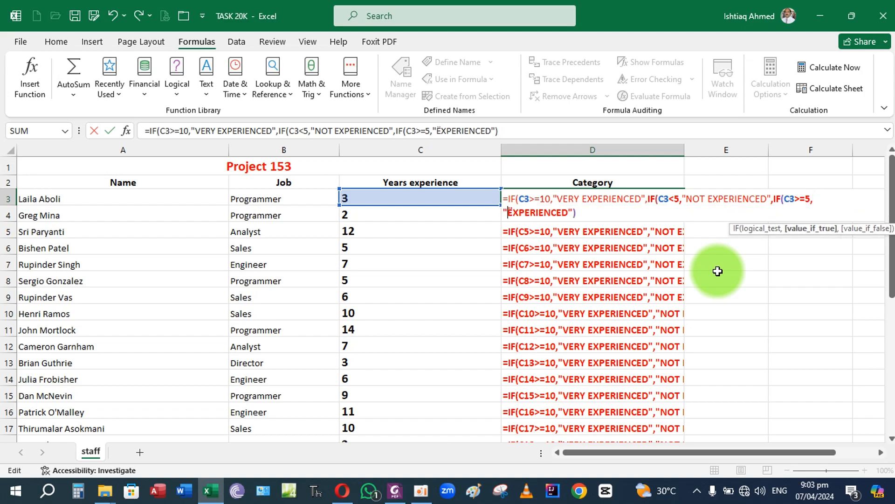
# - Correct ËXPERIENCED to EXPERIENCED in D3's third IF, then complete the nested formula with two more closing parentheses
pyautogui.press('Delete')
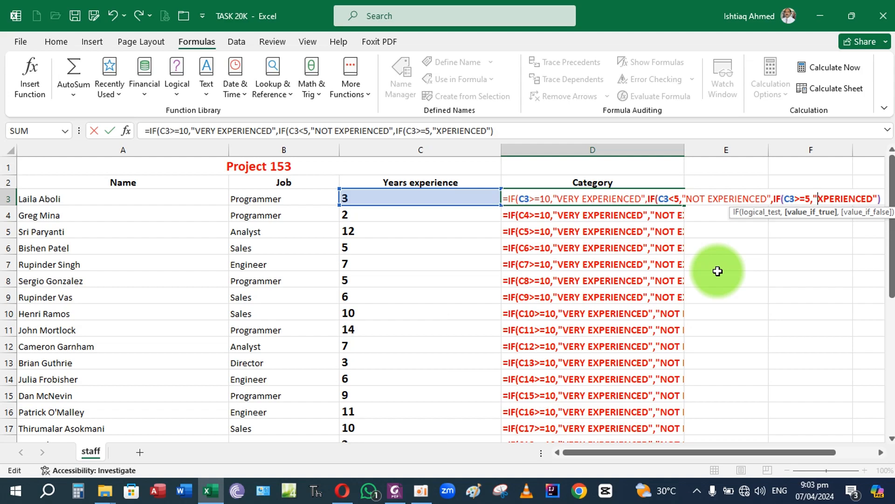
pyautogui.write('E')
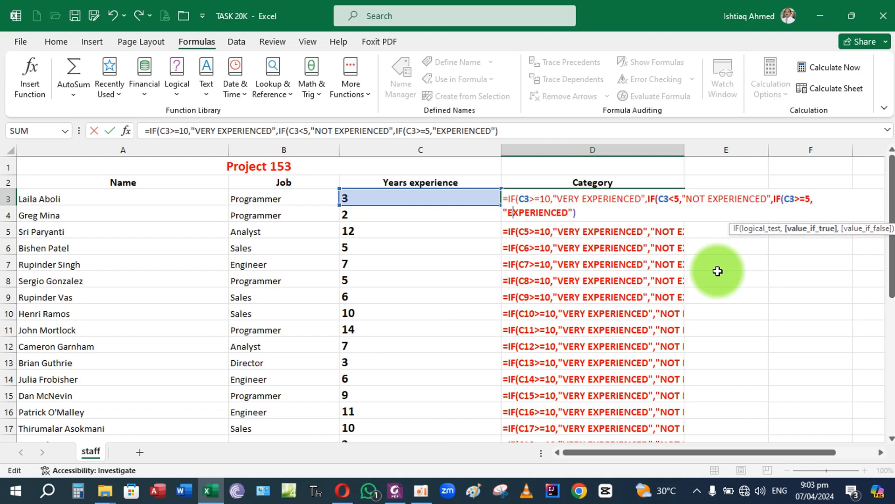
pyautogui.press('Right')
pyautogui.press('Right')
pyautogui.press('Right')
pyautogui.press('Right')
pyautogui.press('Right')
pyautogui.press('Right')
pyautogui.press('Right')
pyautogui.press('Right')
pyautogui.press('Right')
pyautogui.press('Right')
pyautogui.press('Right')
pyautogui.press('Right')
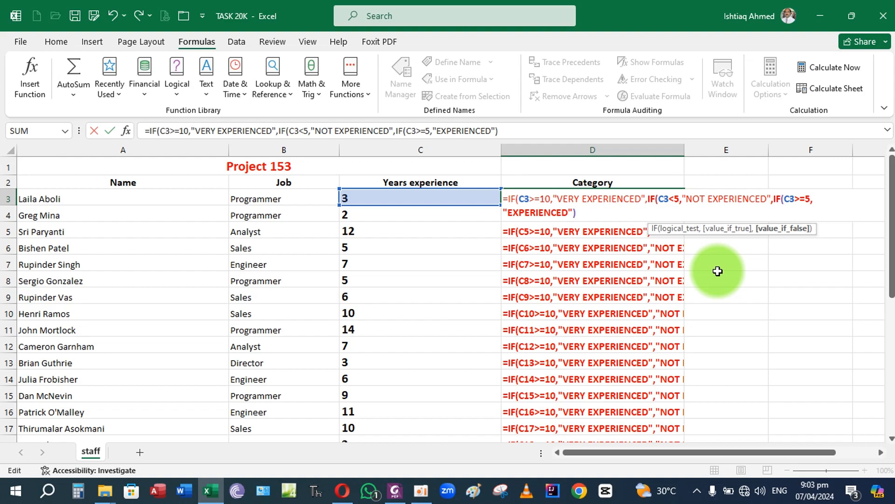
pyautogui.write('))')
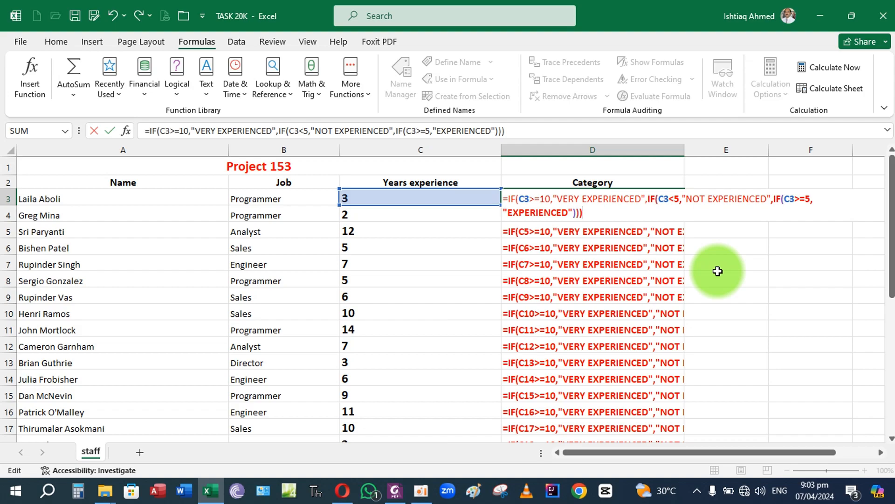
pyautogui.press('Return')
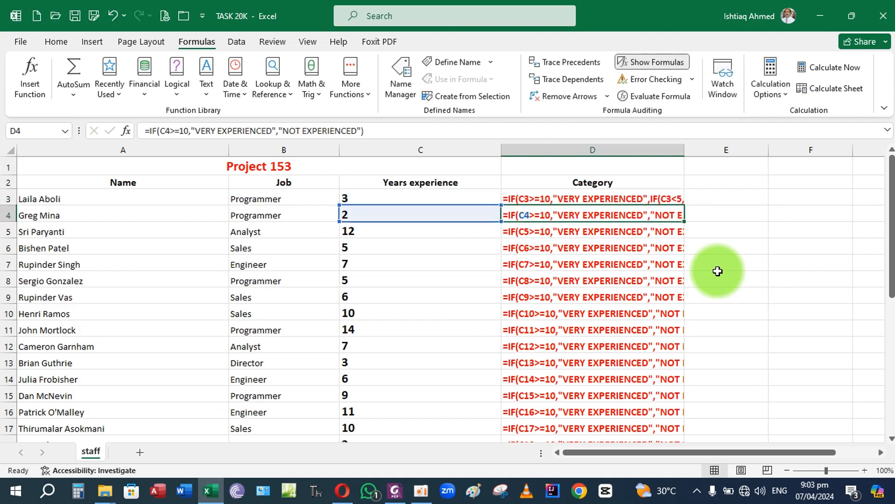
# - Turn off the formula display and fill the nested IF from D3 down through D21
pyautogui.press('Up')
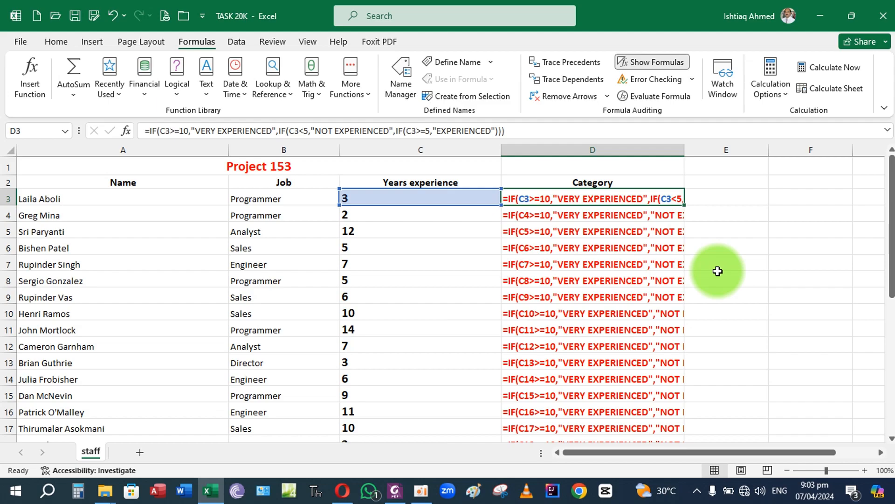
pyautogui.click(649, 62)
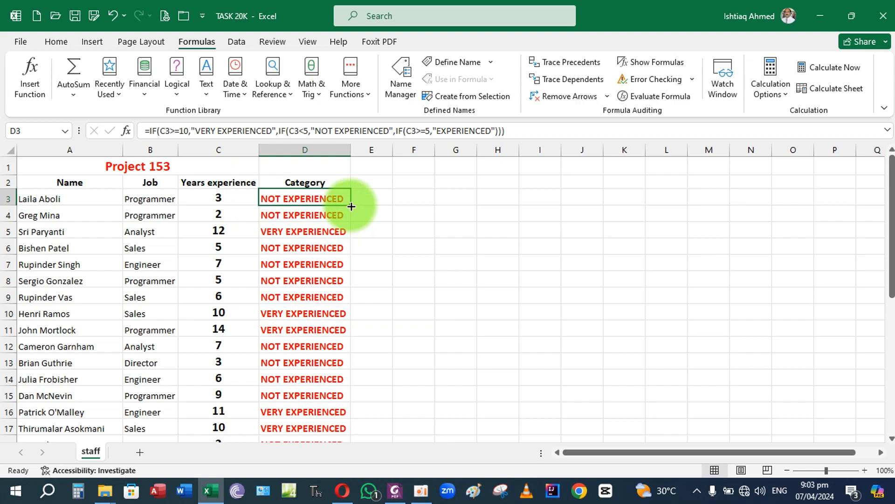
pyautogui.scroll(-2, 310, 409)
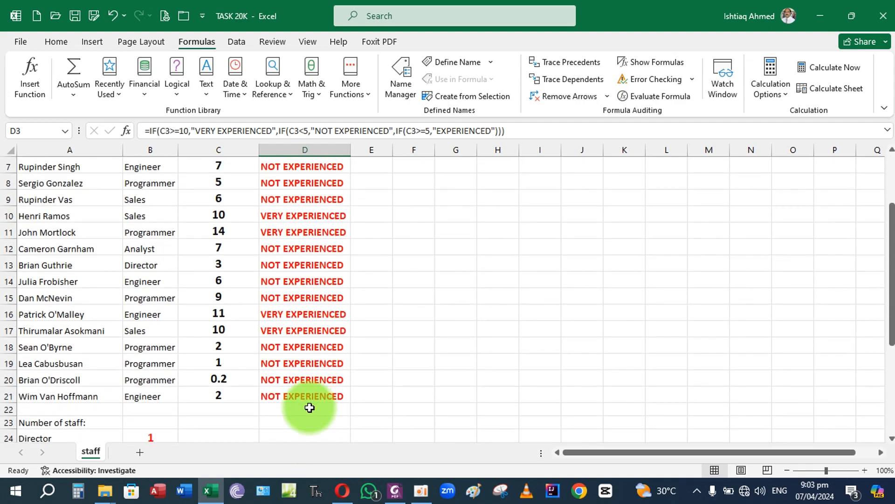
pyautogui.scroll(2, 350, 323)
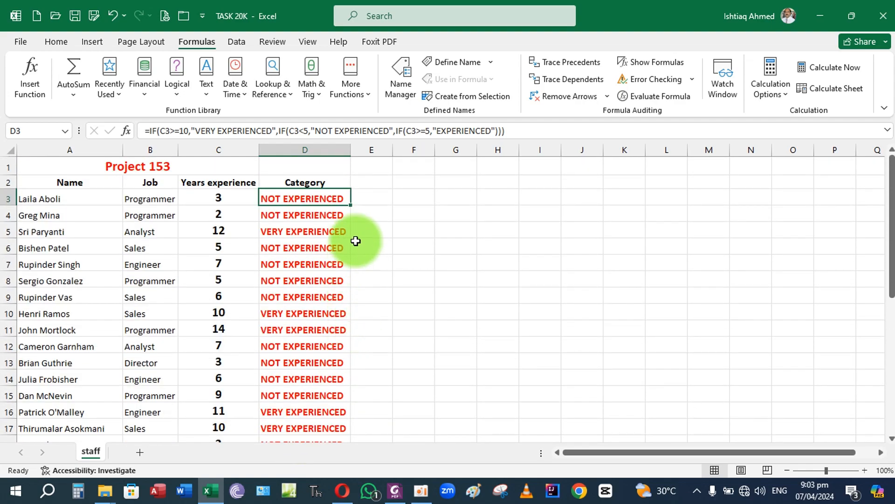
pyautogui.moveTo(350, 207); pyautogui.dragTo(345, 404)
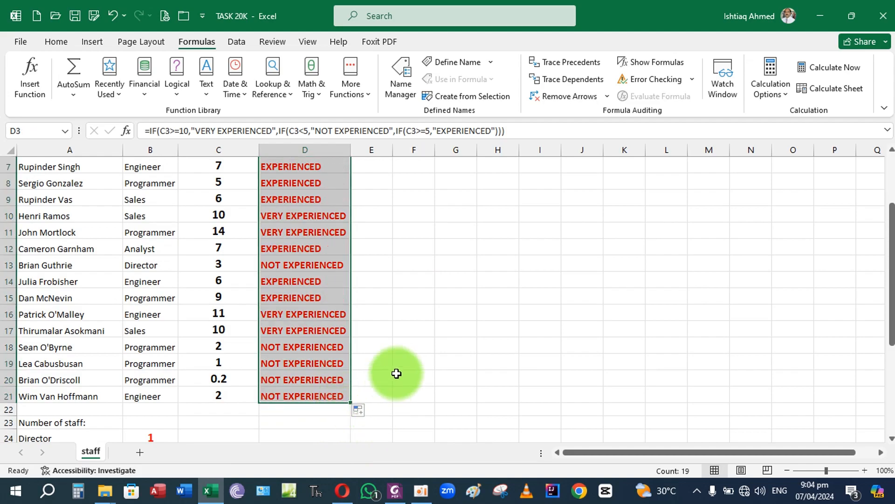
pyautogui.click(336, 250)
pyautogui.scroll(1, 360, 264)
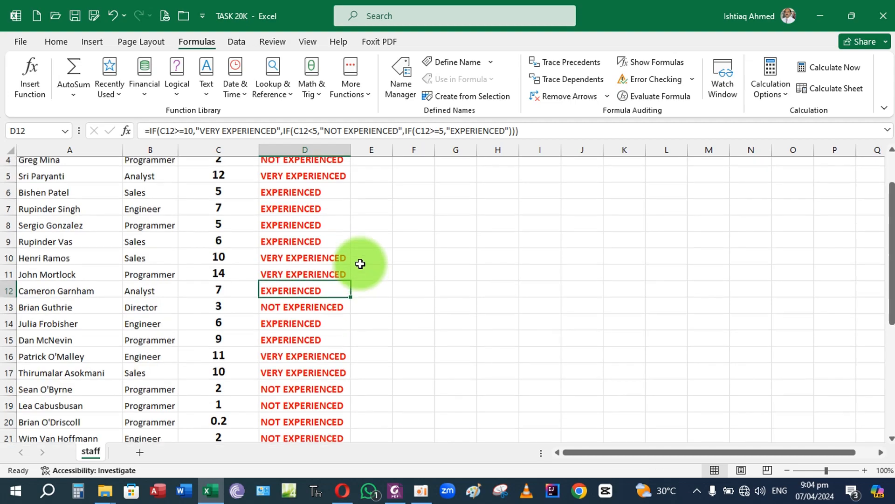
pyautogui.scroll(2, 360, 264)
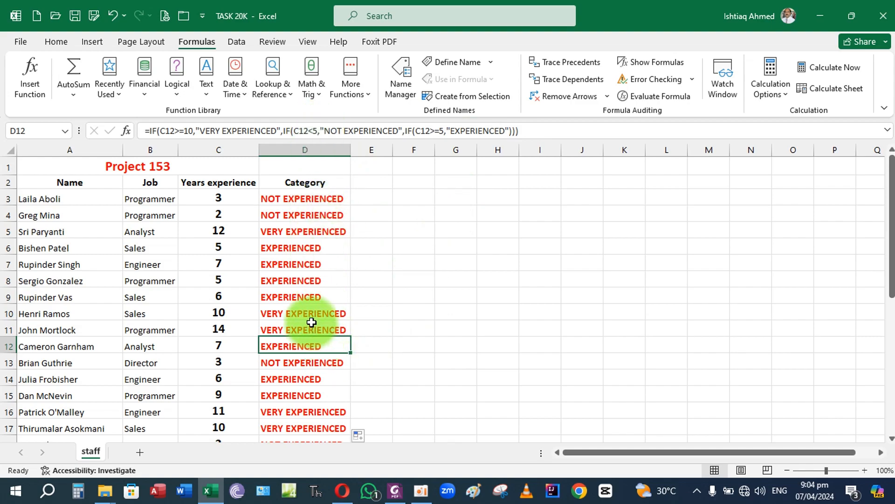
pyautogui.scroll(-2, 312, 322)
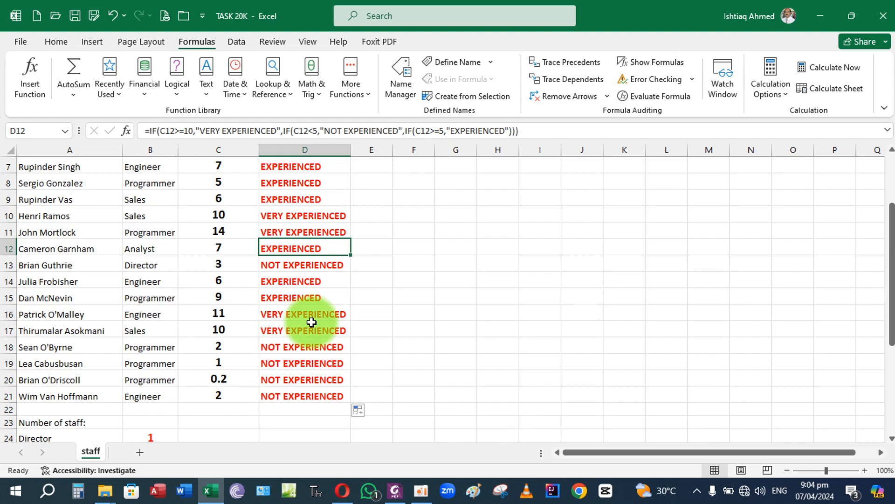
pyautogui.scroll(2, 312, 322)
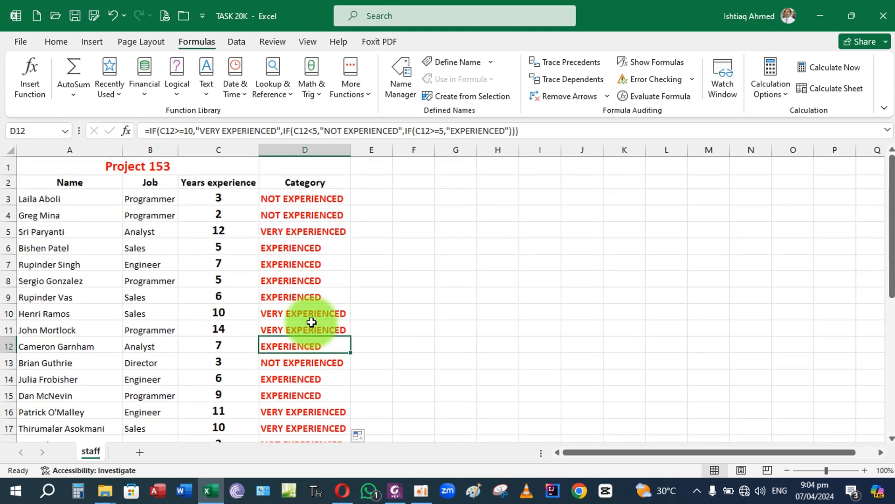
# - Show the worksheet's formulas, autofit column D to the full Category formulas and narrow column C
pyautogui.click(297, 199)
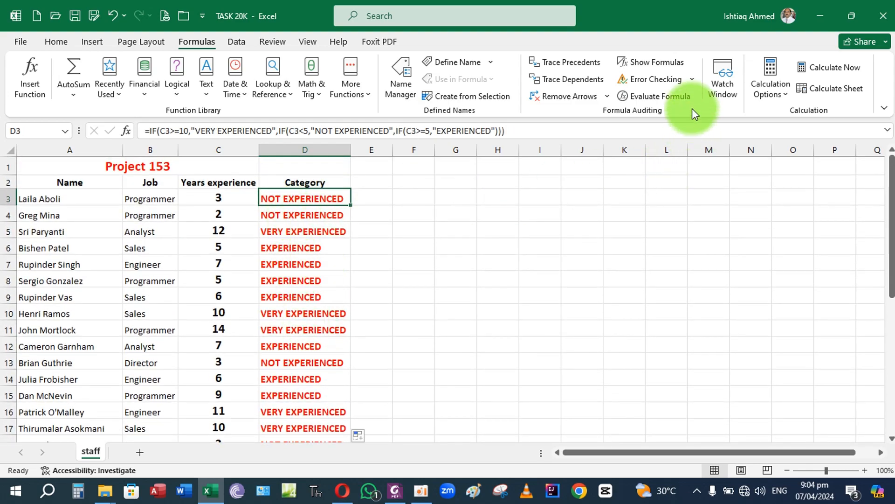
pyautogui.click(648, 61)
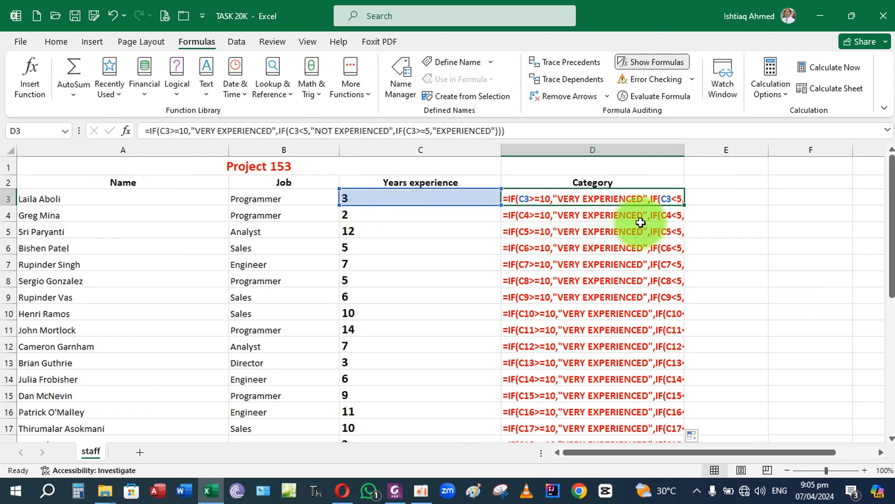
pyautogui.doubleClick(683, 150)
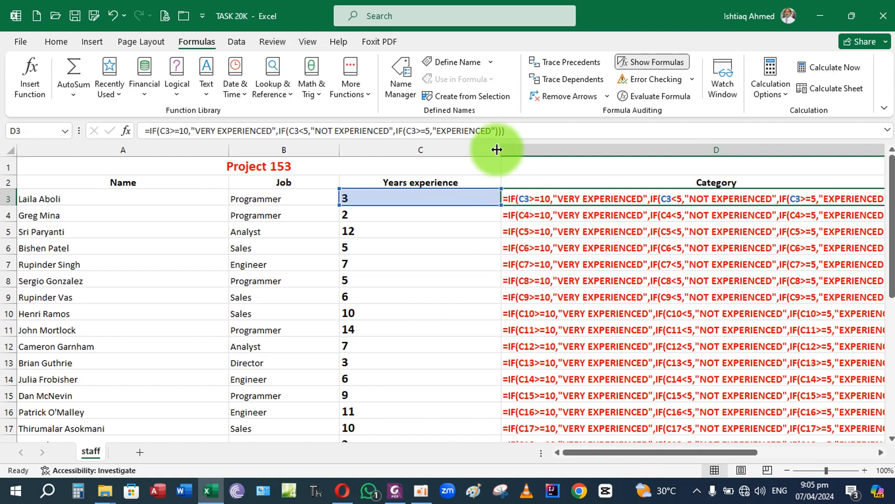
pyautogui.moveTo(499, 149); pyautogui.dragTo(441, 152)
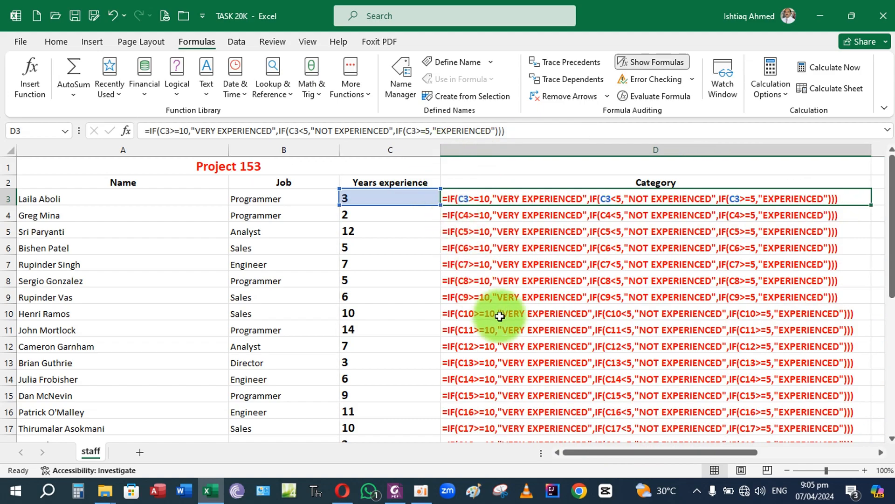
# - Examine the years of experience in C4:C21 alongside their nested IF formulas in the Category column
pyautogui.moveTo(605, 454); pyautogui.dragTo(646, 453)
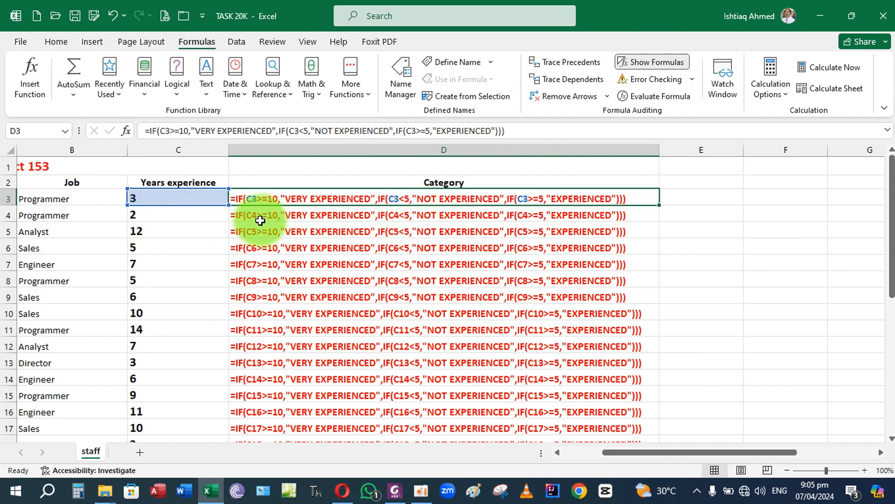
pyautogui.click(156, 216)
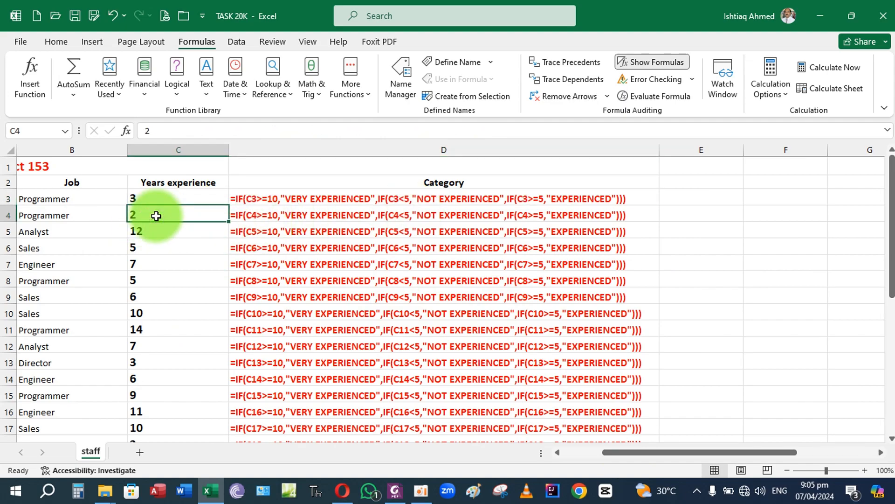
pyautogui.click(174, 234)
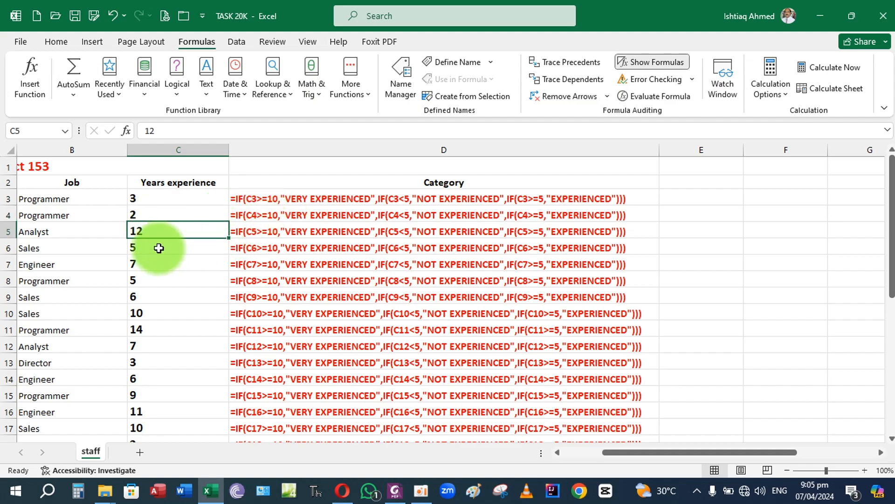
pyautogui.click(159, 247)
pyautogui.click(158, 262)
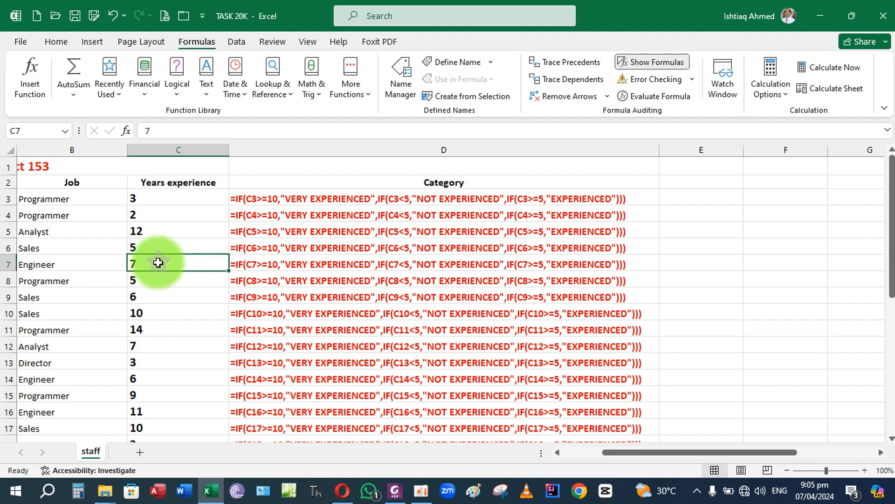
pyautogui.click(157, 274)
pyautogui.click(165, 292)
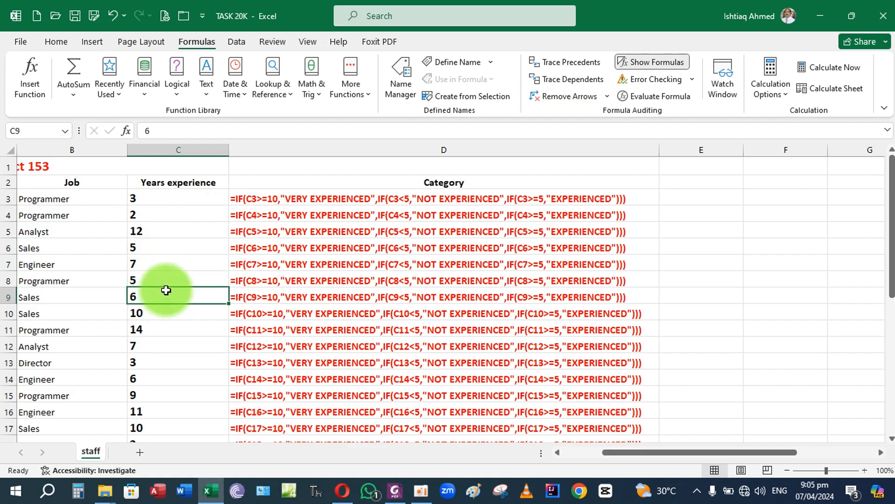
pyautogui.scroll(-4, 166, 290)
pyautogui.click(166, 286)
pyautogui.click(164, 295)
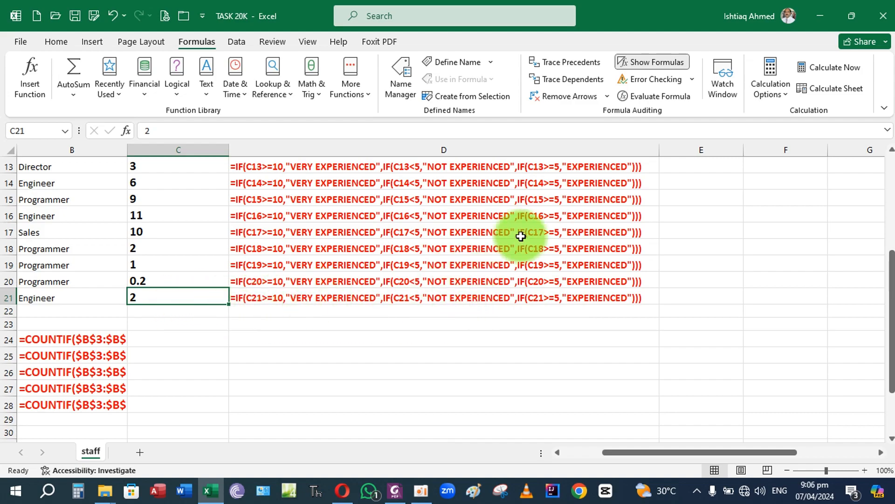
# - Hide the worksheet's formulas and autofit column C to its Years experience header
pyautogui.click(645, 61)
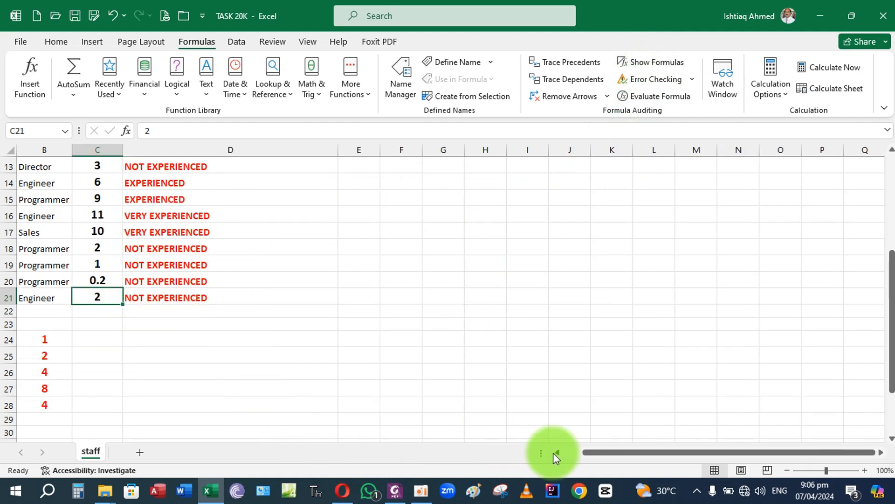
pyautogui.click(569, 452)
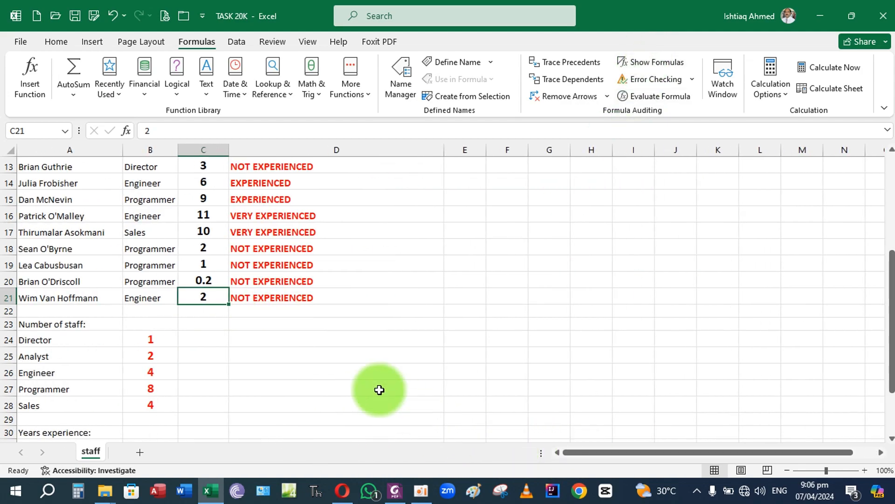
pyautogui.scroll(2, 345, 301)
pyautogui.scroll(3, 345, 301)
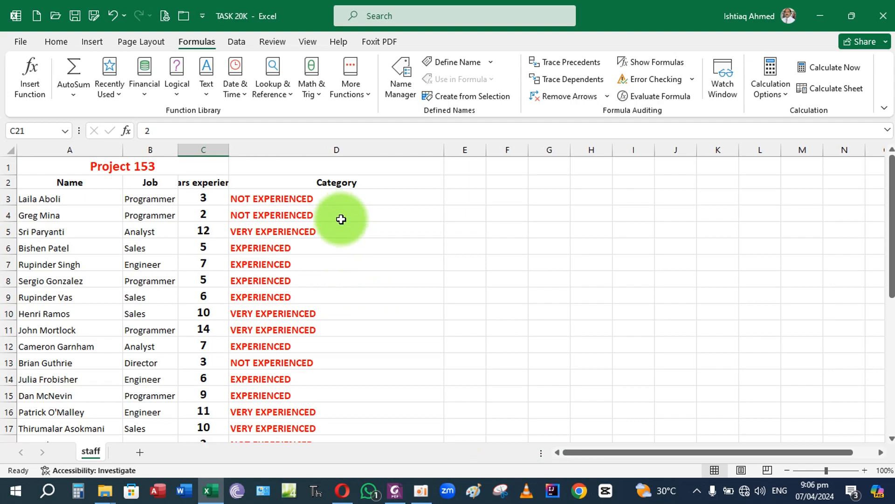
pyautogui.doubleClick(230, 149)
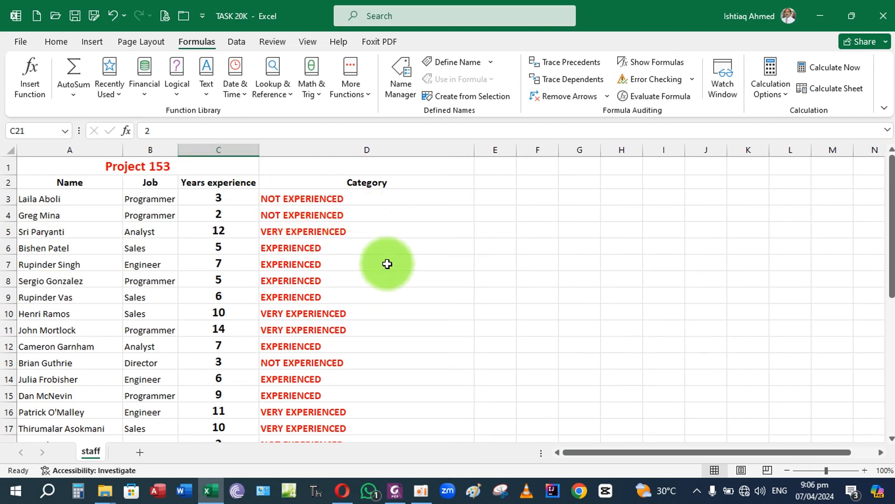
# - Increase the font size of the labels in A31 and A32 to 14 and autofit column A
pyautogui.scroll(-4, 388, 264)
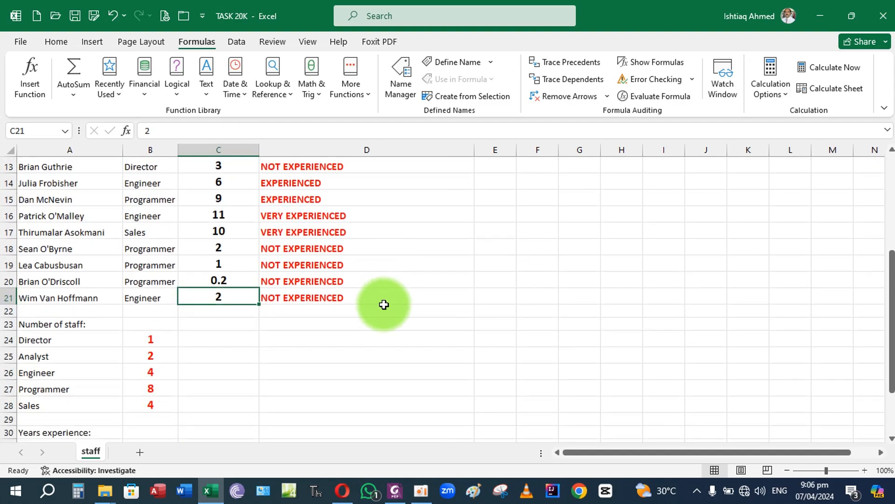
pyautogui.scroll(-2, 384, 305)
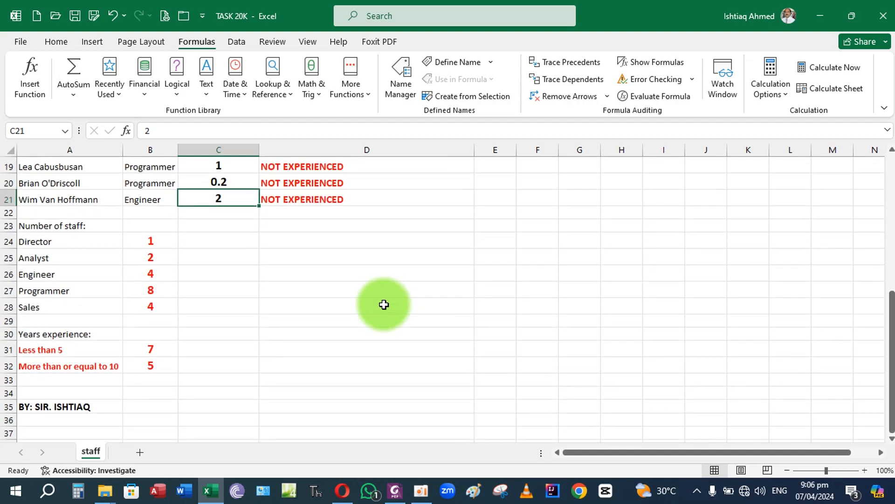
pyautogui.click(80, 353)
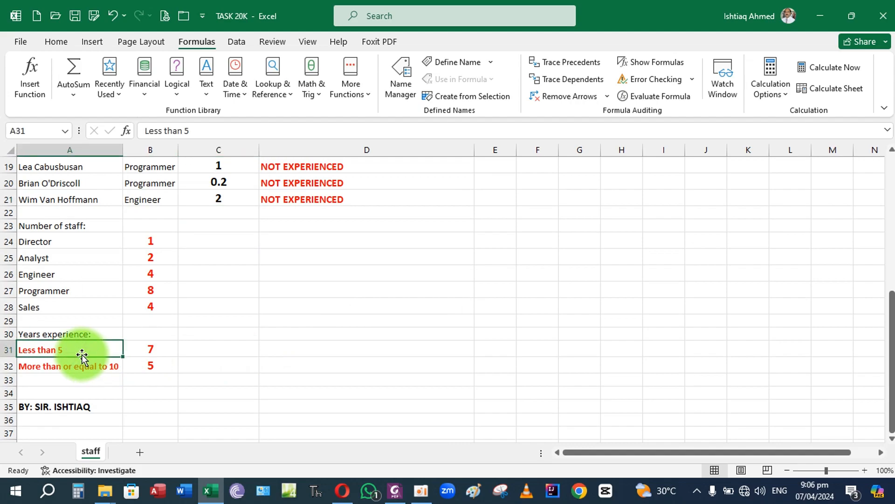
pyautogui.click(54, 41)
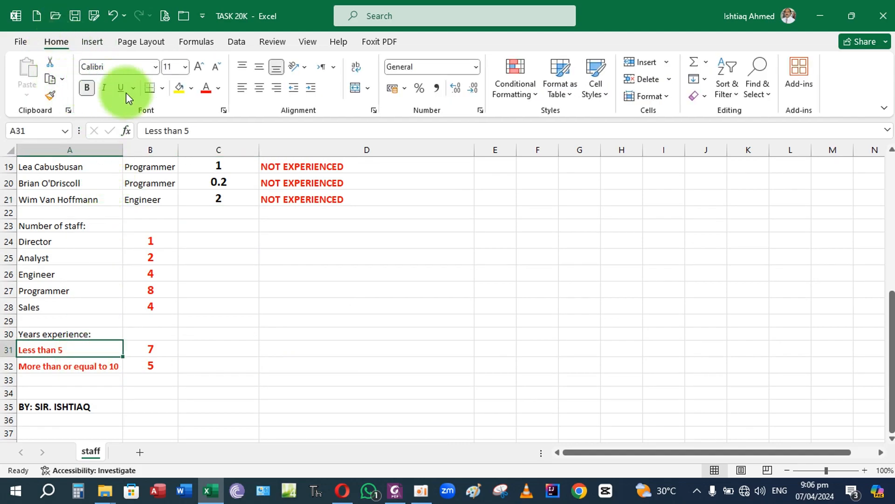
pyautogui.click(96, 366)
pyautogui.click(199, 67)
pyautogui.click(199, 67)
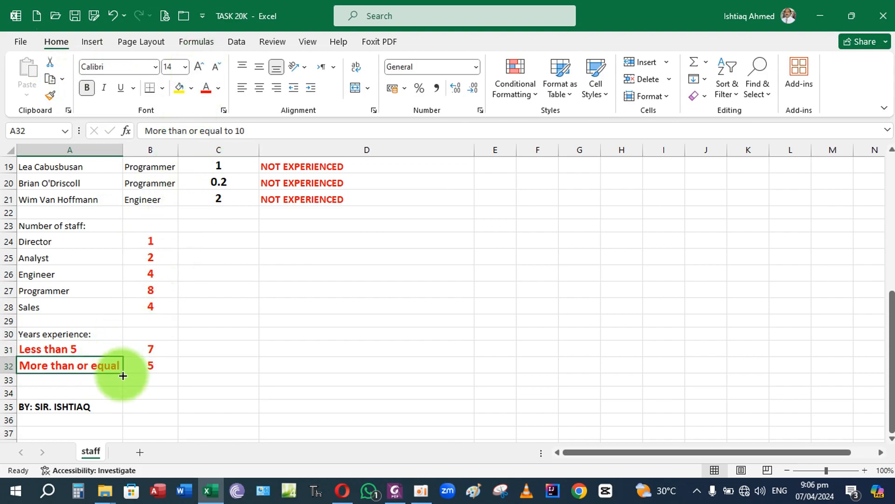
pyautogui.doubleClick(124, 151)
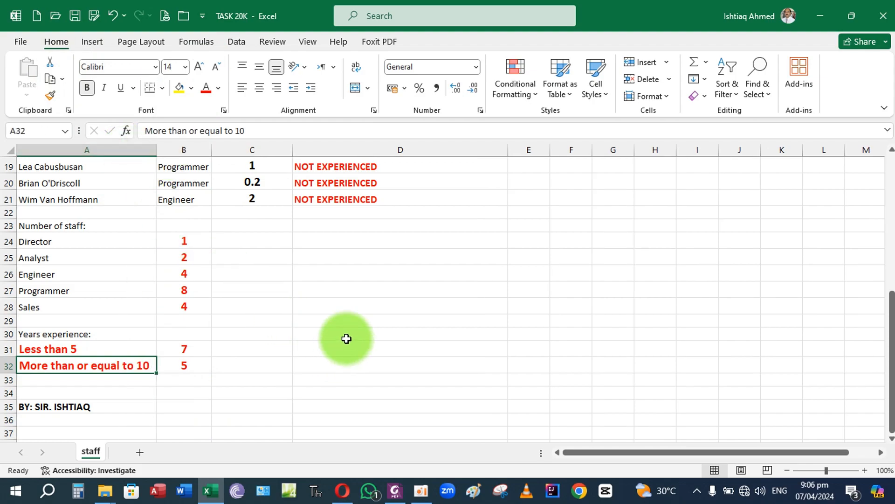
pyautogui.scroll(6, 346, 339)
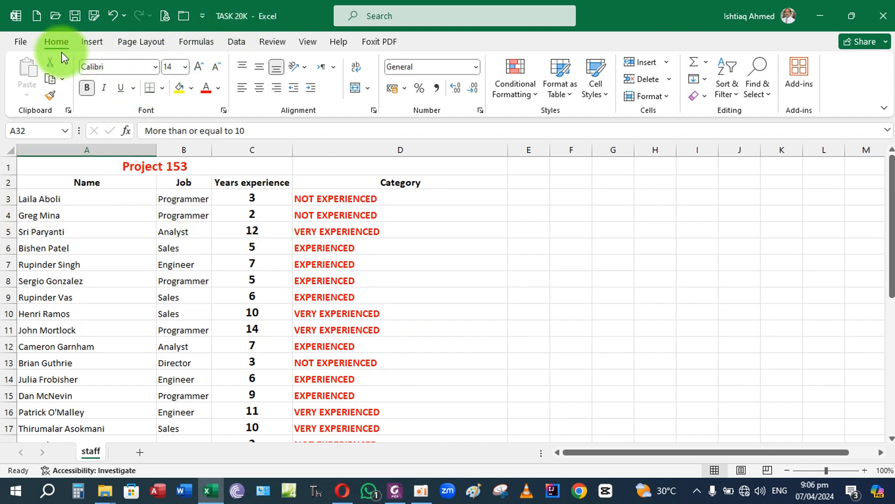
# - Save a copy of the workbook as TASK 20L in the Chapter 20 folder of IGCSE ICT SOURCE FILES
pyautogui.click(21, 40)
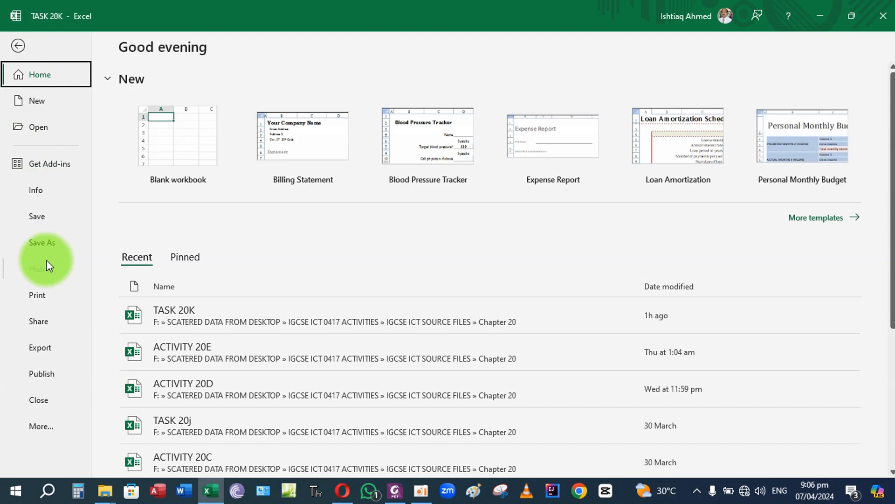
pyautogui.click(40, 243)
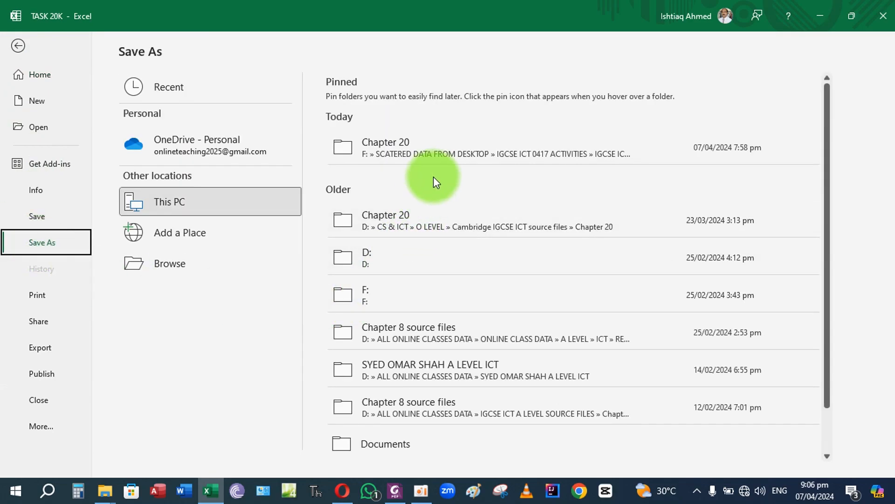
pyautogui.click(433, 150)
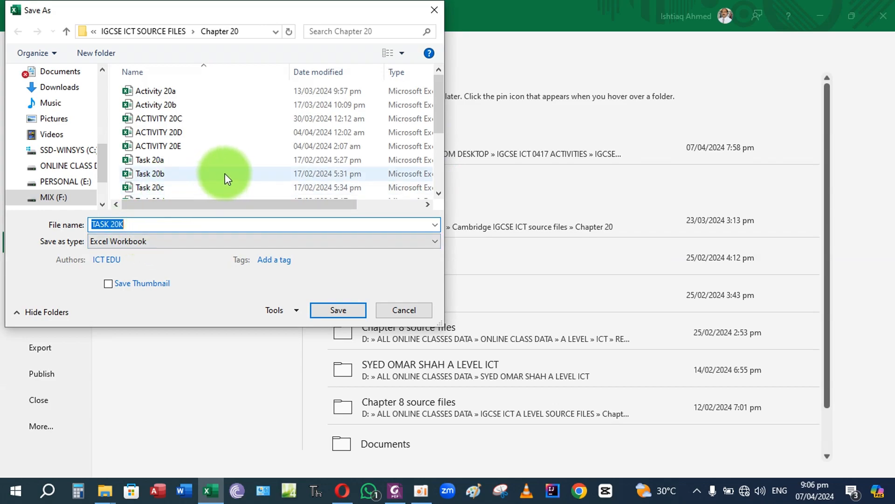
pyautogui.scroll(-3, 233, 163)
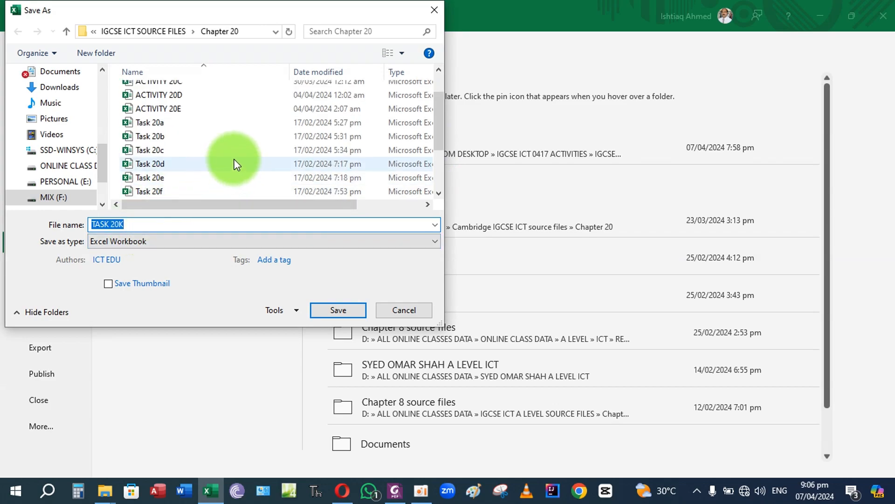
pyautogui.click(149, 226)
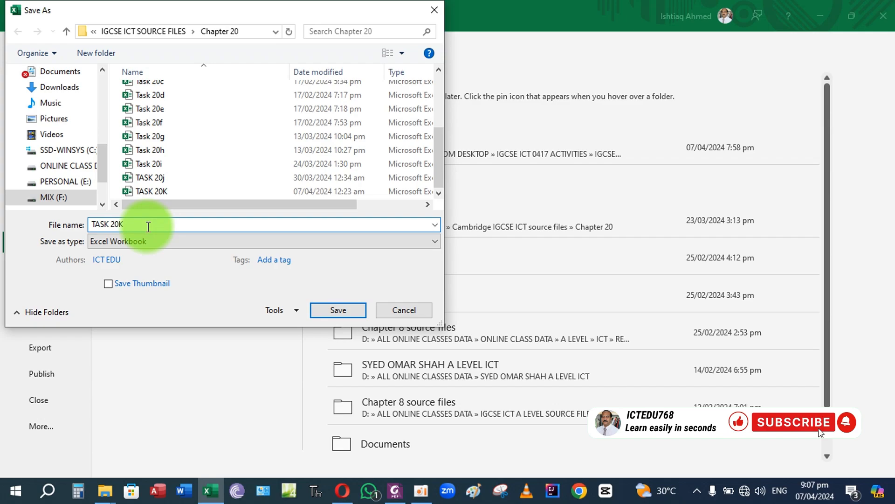
pyautogui.press('BackSpace')
pyautogui.write('L')
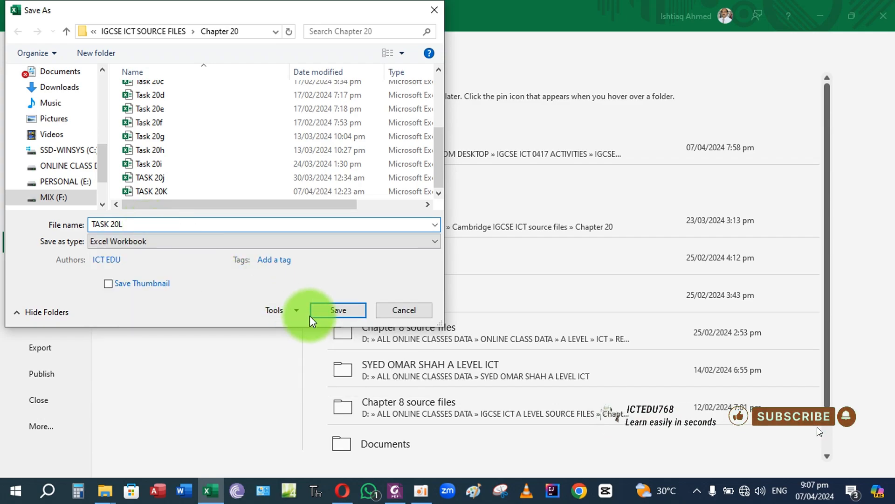
pyautogui.click(325, 313)
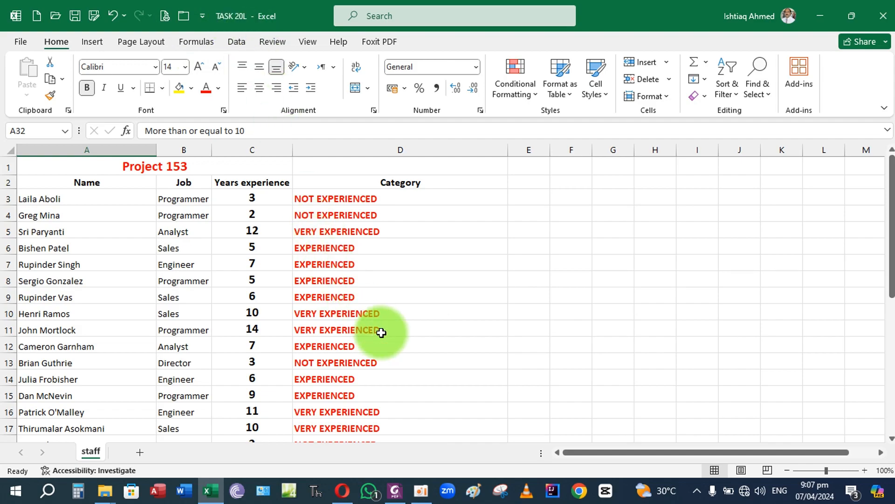
# - Review the nested IF formula in D3 and the resulting categories for all staff down to row 21
pyautogui.click(322, 196)
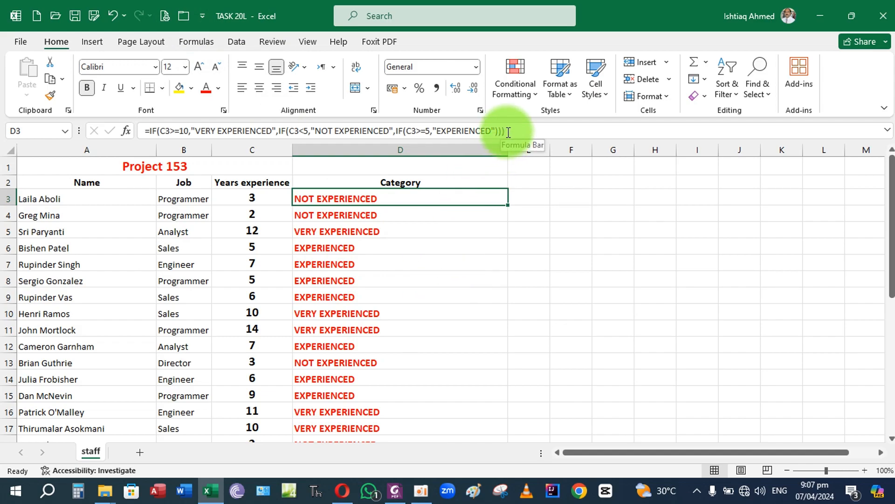
pyautogui.click(484, 146)
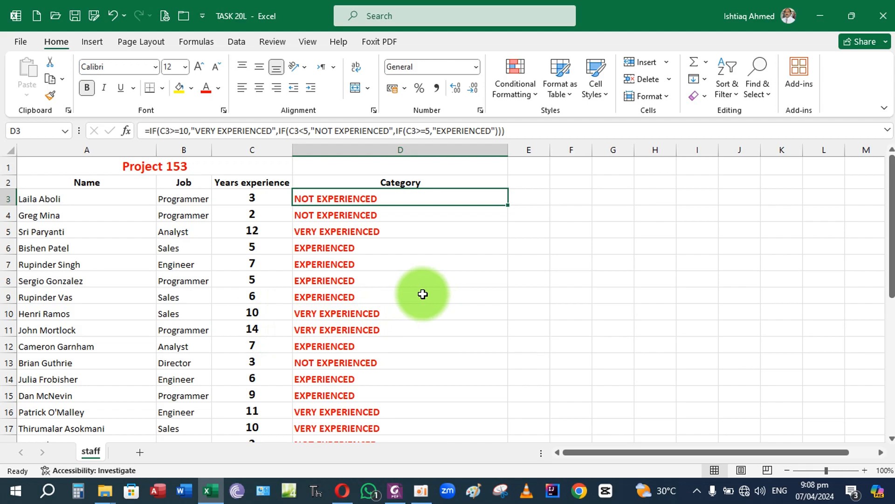
pyautogui.scroll(-1, 456, 292)
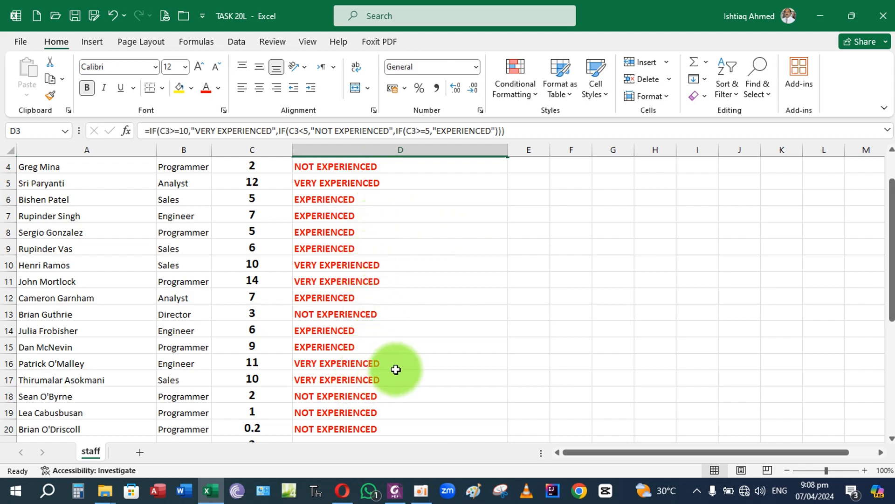
pyautogui.scroll(-1, 396, 368)
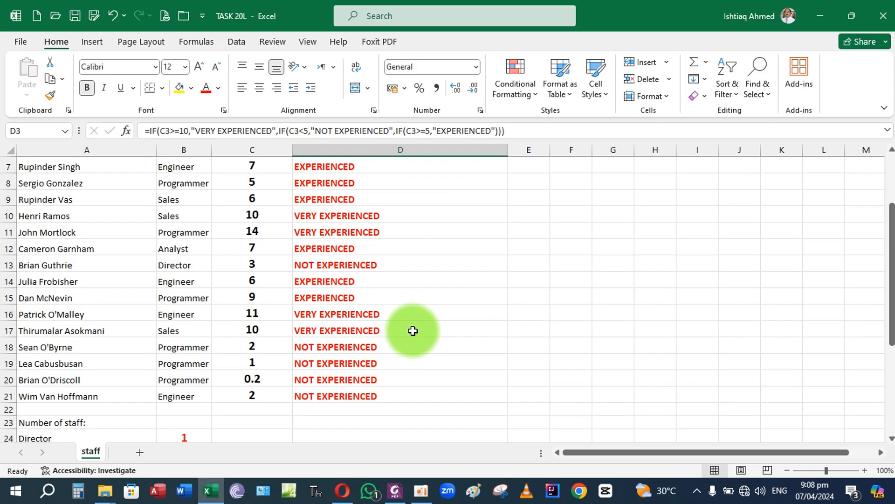
pyautogui.scroll(2, 412, 330)
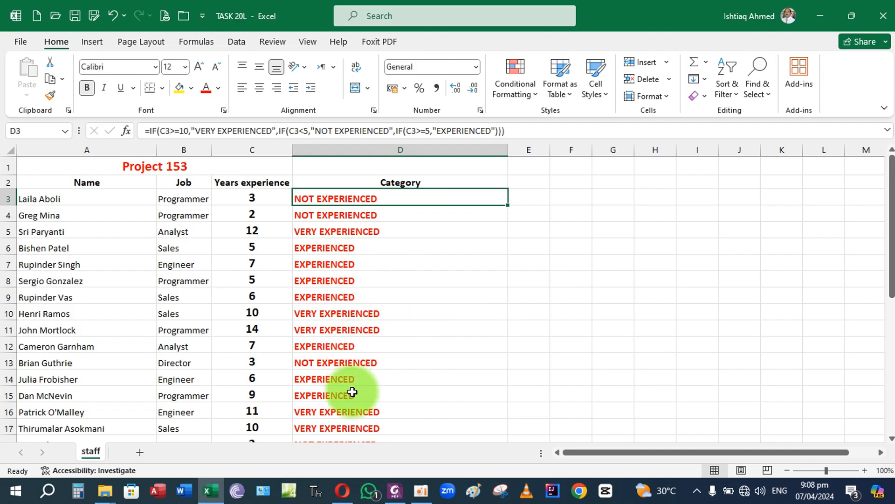
pyautogui.scroll(-2, 431, 367)
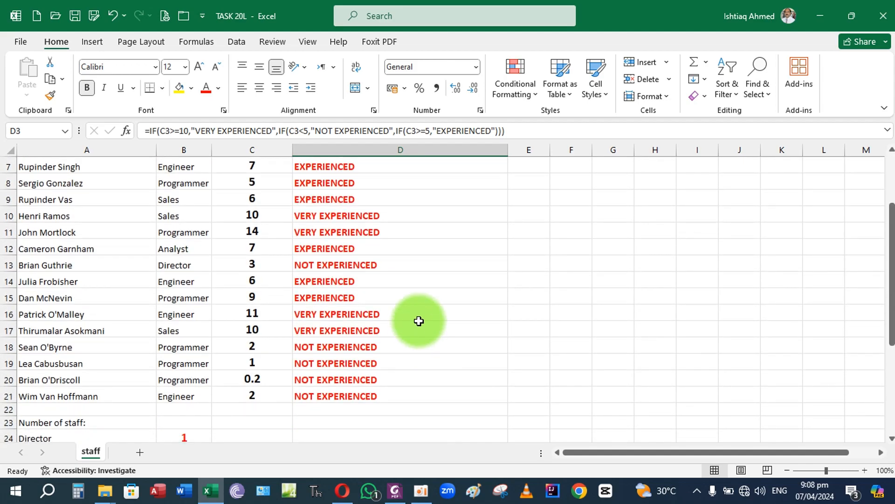
pyautogui.scroll(2, 416, 301)
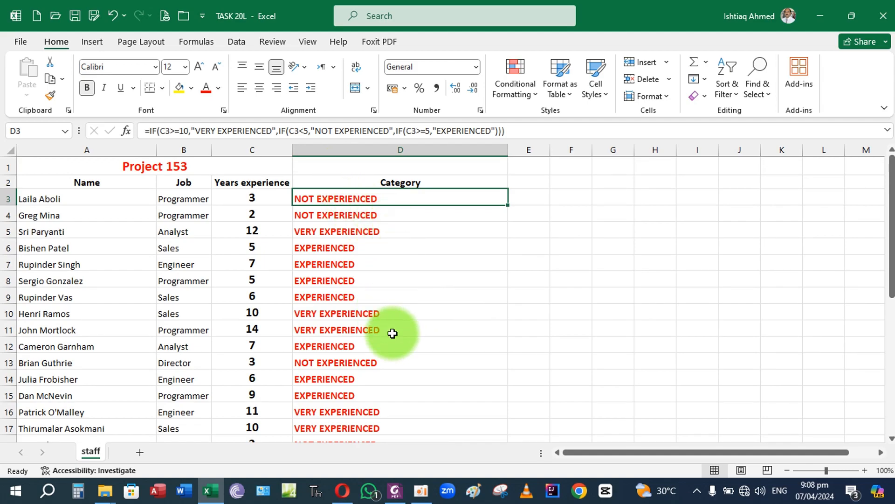
pyautogui.scroll(-3, 404, 357)
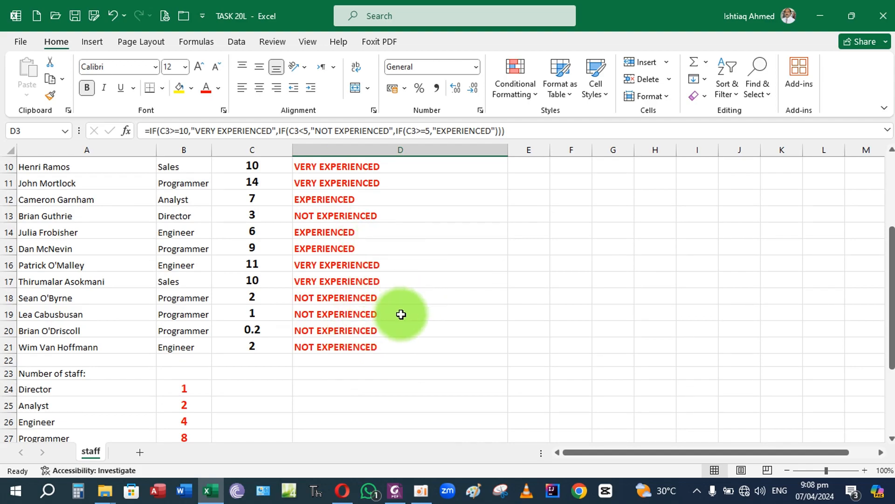
pyautogui.scroll(3, 401, 315)
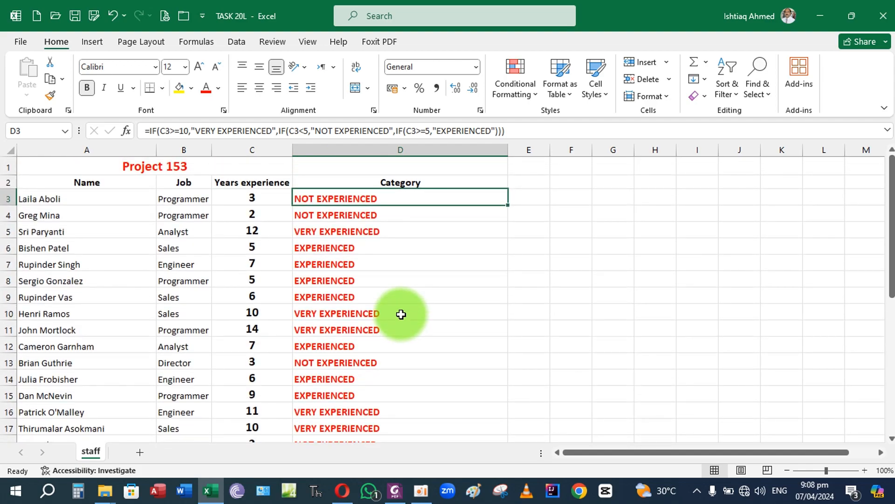